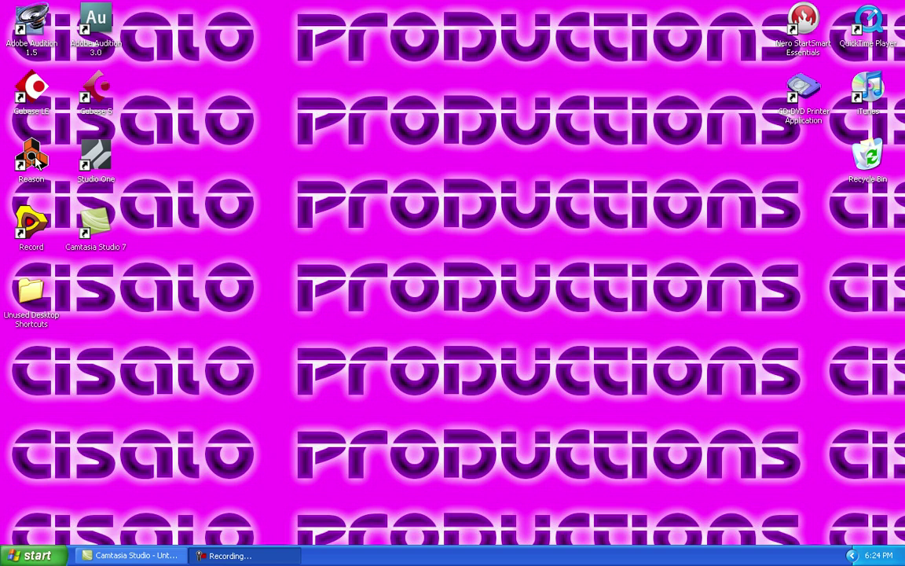
Step: Launch Reason 5 from its Windows XP desktop shortcut
{"action": "left_click", "coordinate": [31, 160]}
{"action": "double_click", "coordinate": [36, 161]}
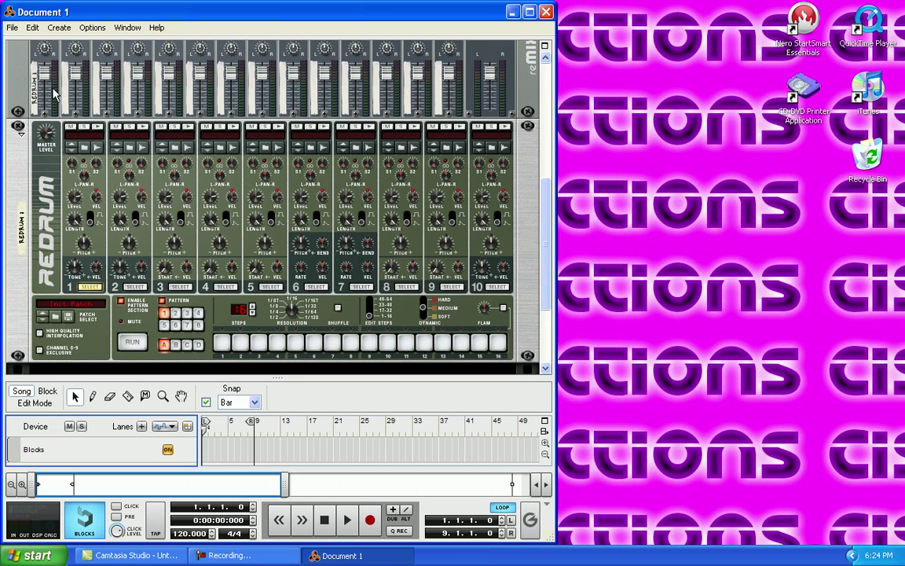
Step: Open the recent song '191st Beat.rns' from the File menu
{"action": "scroll", "coordinate": [47, 173], "scroll_direction": "down", "scroll_amount": 1}
{"action": "left_click", "coordinate": [12, 27]}
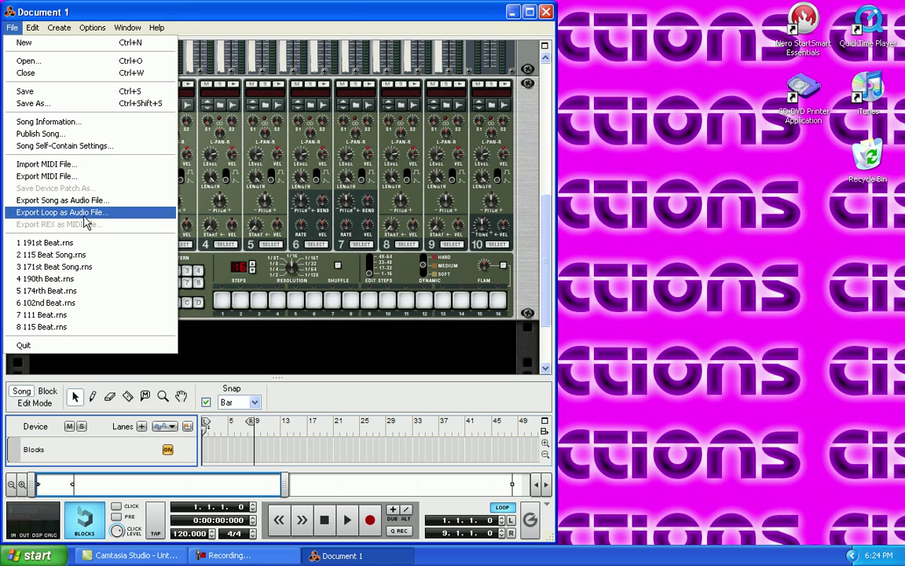
{"action": "left_click", "coordinate": [82, 246]}
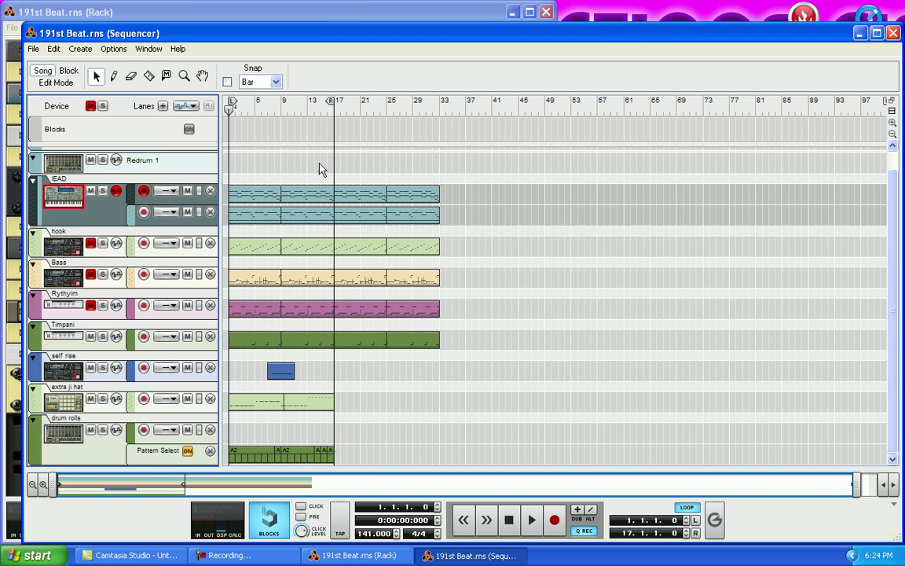
Step: Delete the clips in bars 17–33, then select the remaining bar 1–17 loop clips
{"action": "left_click_drag", "start_coordinate": [296, 38], "coordinate": [275, 22]}
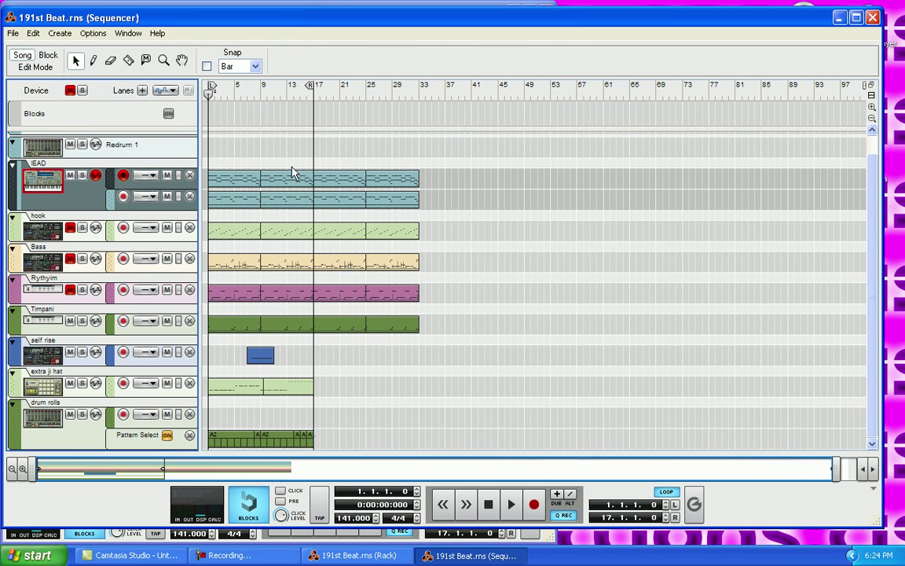
{"action": "left_click_drag", "start_coordinate": [321, 166], "coordinate": [409, 358]}
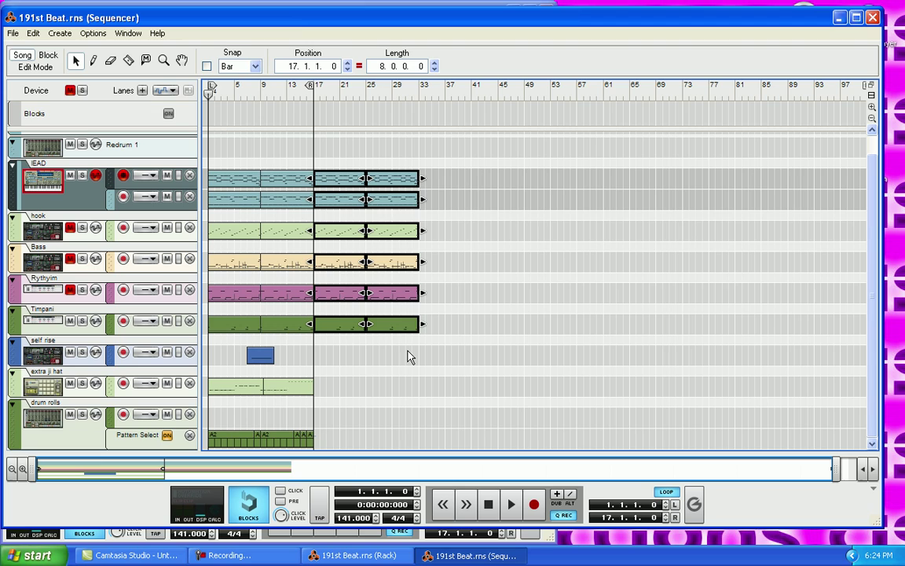
{"action": "key", "text": "Delete"}
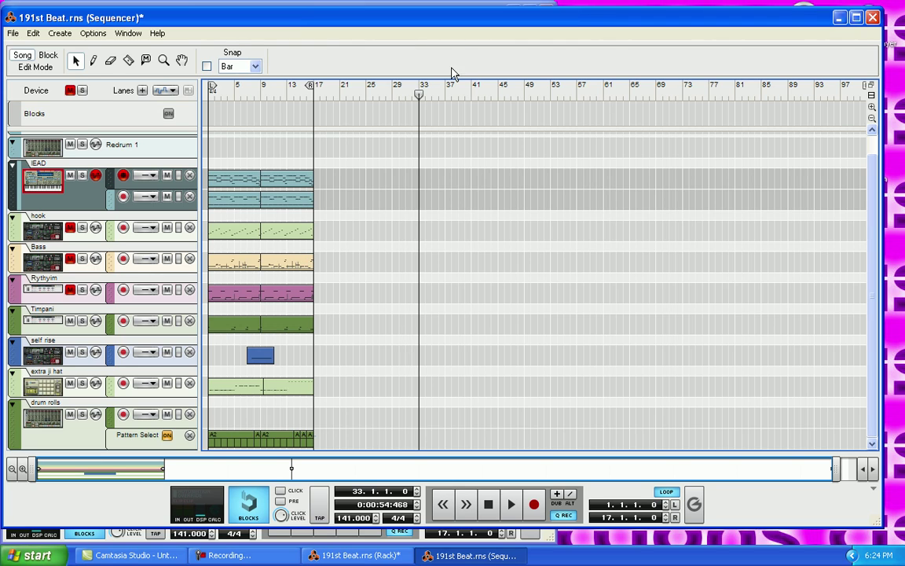
{"action": "mouse_move", "coordinate": [419, 95]}
{"action": "left_mouse_down"}
{"action": "mouse_move", "coordinate": [189, 126]}
{"action": "mouse_move", "coordinate": [236, 180]}
{"action": "mouse_move", "coordinate": [295, 445]}
{"action": "mouse_move", "coordinate": [314, 449]}
{"action": "left_mouse_up"}
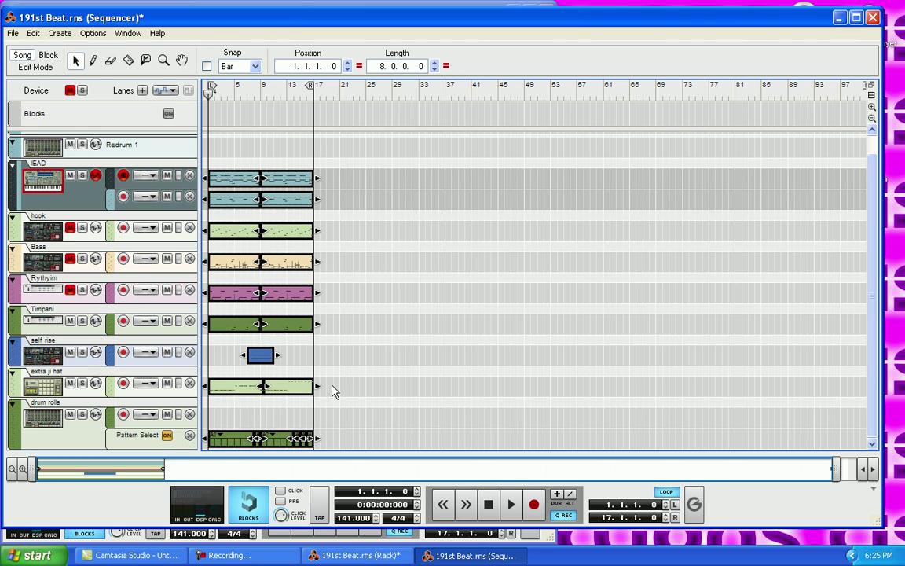
Step: Copy the 16-bar loop clips and paste them repeatedly so every track runs to bar 177
{"action": "key", "text": "KP_2"}
{"action": "right_click", "coordinate": [284, 183]}
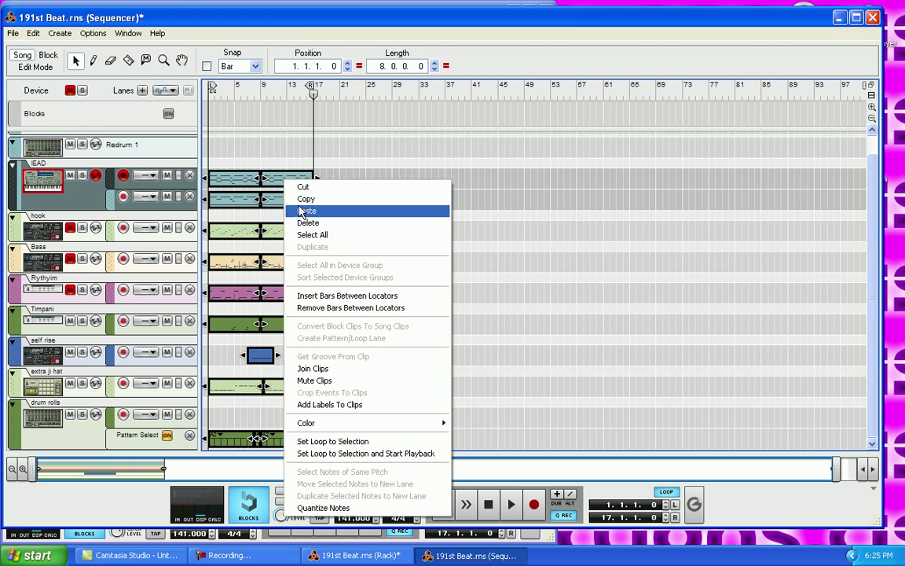
{"action": "left_click", "coordinate": [253, 32]}
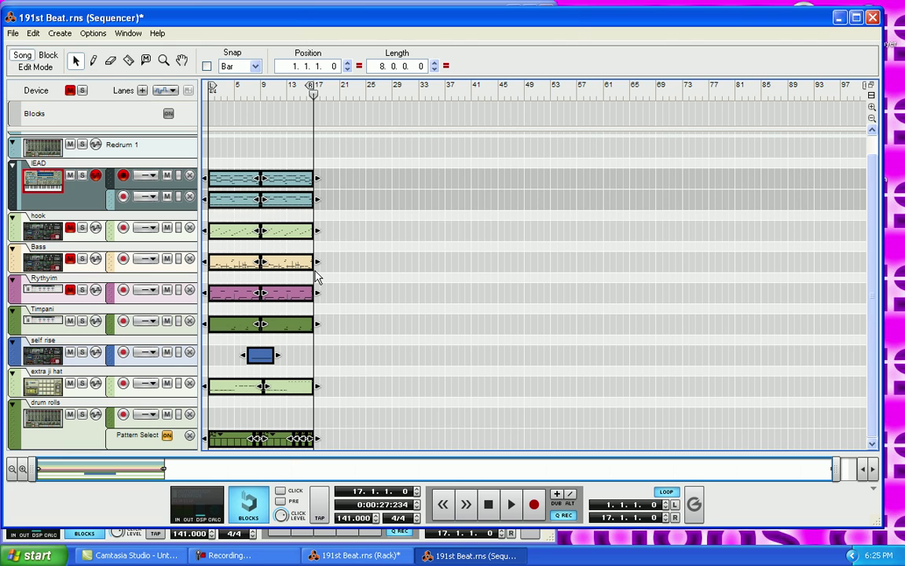
{"action": "key", "text": "ctrl+v"}
{"action": "key", "text": "ctrl+v"}
{"action": "key", "text": "ctrl+v"}
{"action": "key", "text": "ctrl+v"}
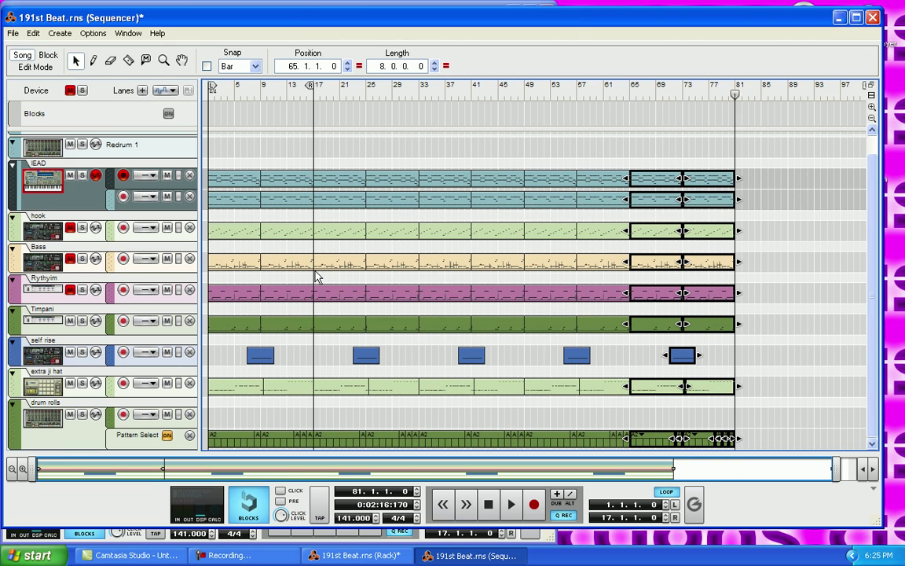
{"action": "key", "text": "ctrl+v"}
{"action": "key", "text": "ctrl+v"}
{"action": "key", "text": "ctrl+v"}
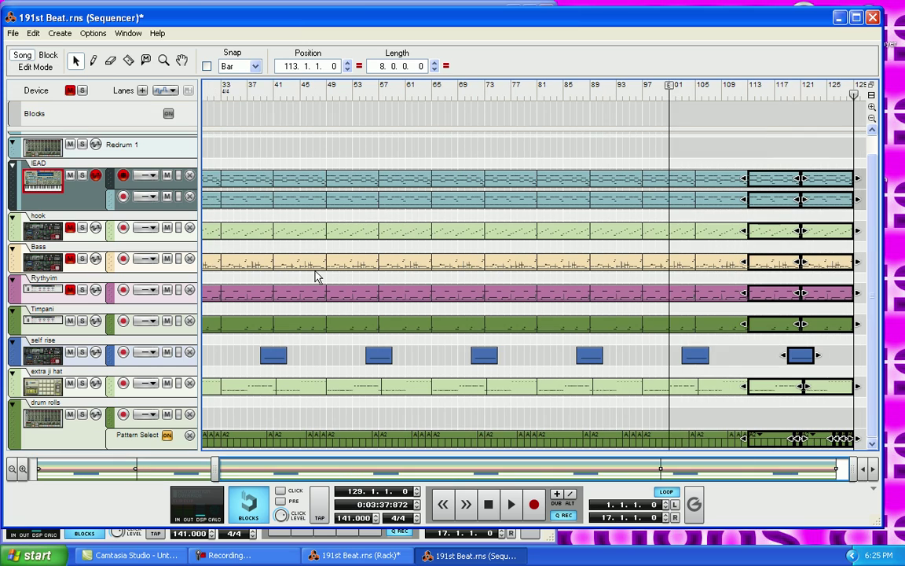
{"action": "key", "text": "ctrl+v"}
{"action": "key", "text": "ctrl+v"}
{"action": "key", "text": "ctrl+v"}
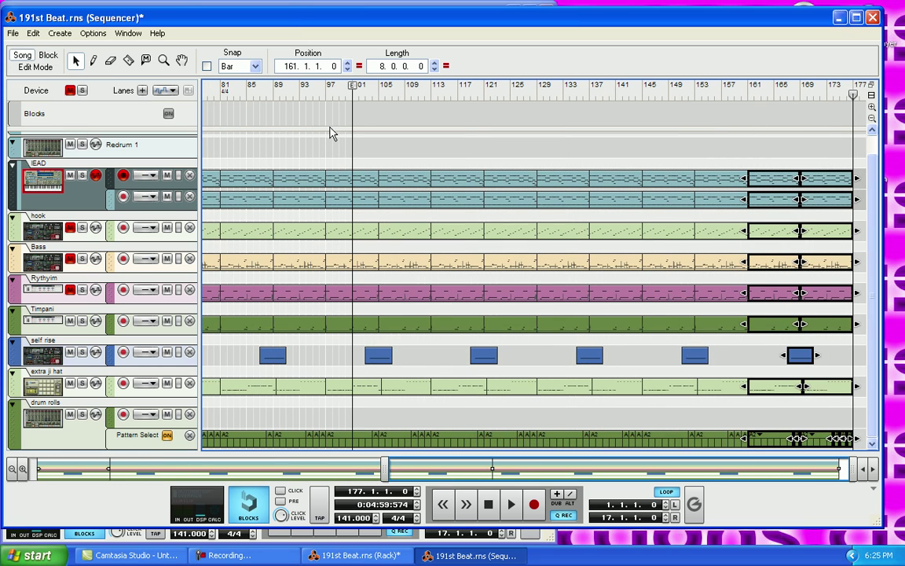
{"action": "left_click_drag", "start_coordinate": [384, 466], "coordinate": [343, 466]}
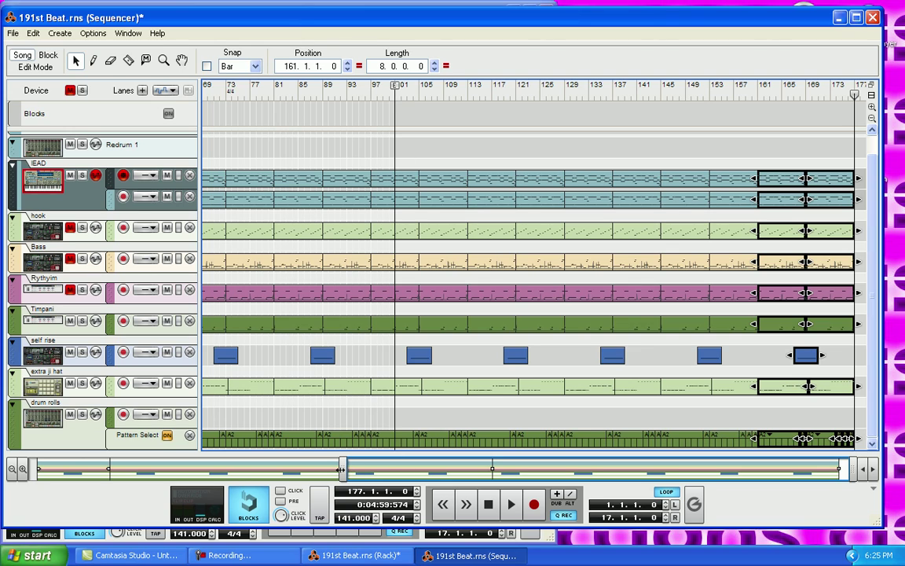
{"action": "left_click", "coordinate": [395, 91]}
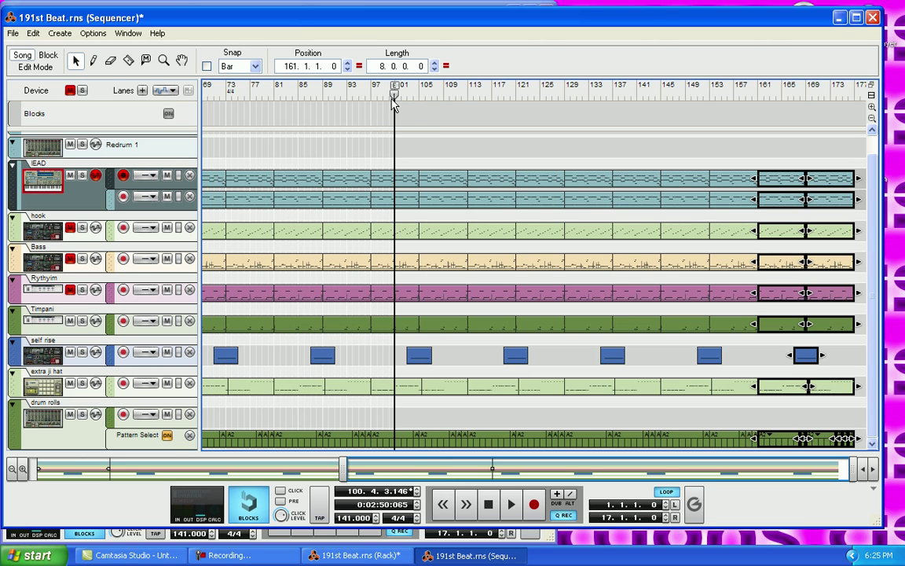
Step: Enable Snap to bars and set the song end marker at bar 133
{"action": "mouse_move", "coordinate": [395, 94]}
{"action": "left_mouse_down"}
{"action": "mouse_move", "coordinate": [111, 145]}
{"action": "mouse_move", "coordinate": [116, 155]}
{"action": "left_mouse_up"}
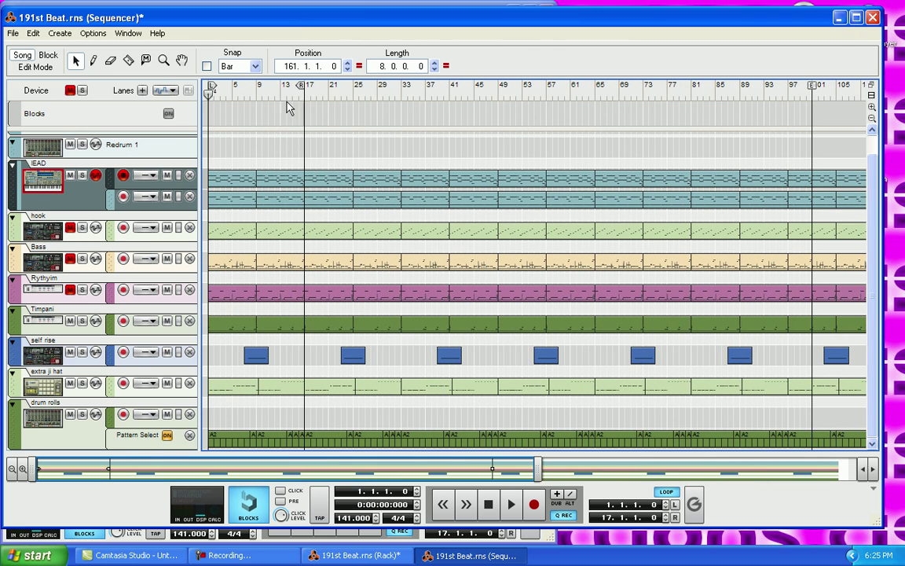
{"action": "left_click_drag", "start_coordinate": [292, 94], "coordinate": [680, 85]}
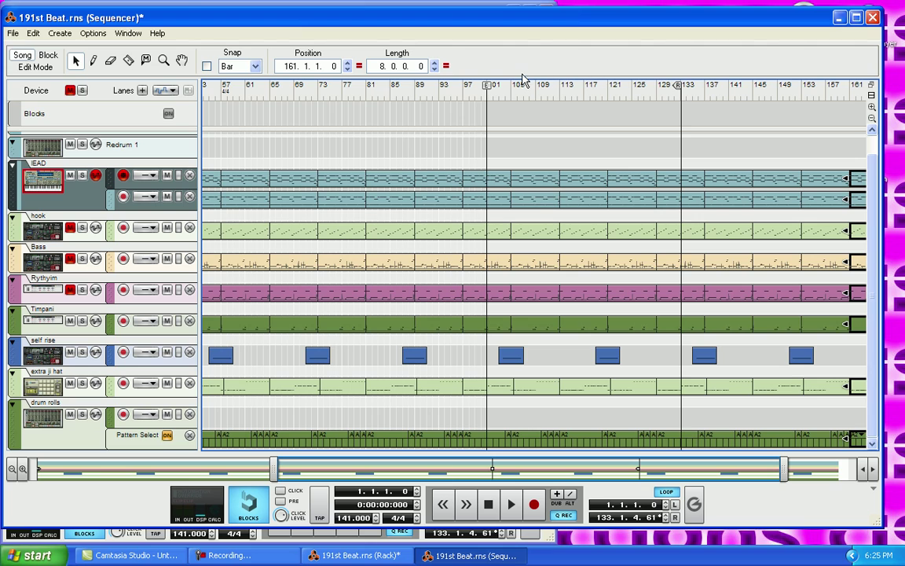
{"action": "mouse_move", "coordinate": [488, 85]}
{"action": "left_mouse_down"}
{"action": "mouse_move", "coordinate": [689, 87]}
{"action": "mouse_move", "coordinate": [686, 98]}
{"action": "left_mouse_up"}
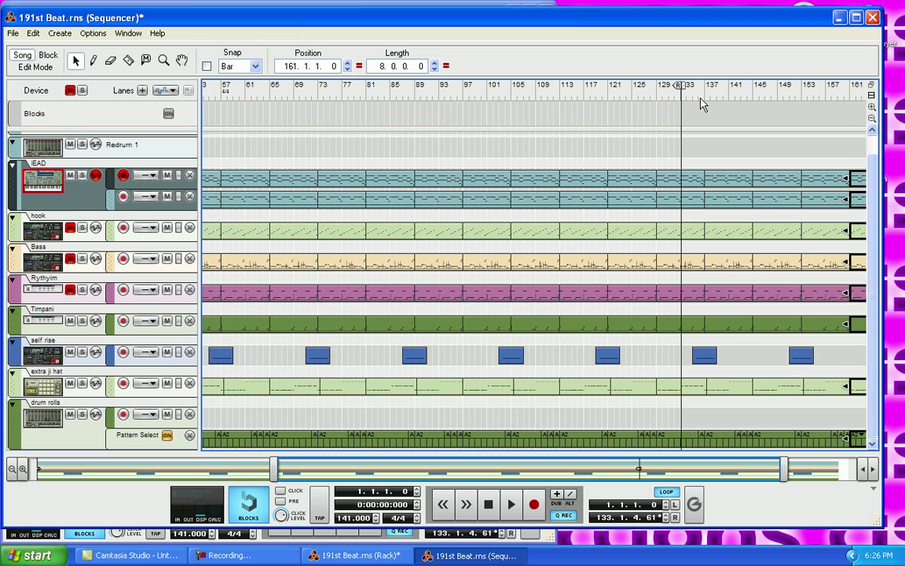
{"action": "left_click", "coordinate": [206, 66]}
{"action": "left_click_drag", "start_coordinate": [688, 88], "coordinate": [704, 87]}
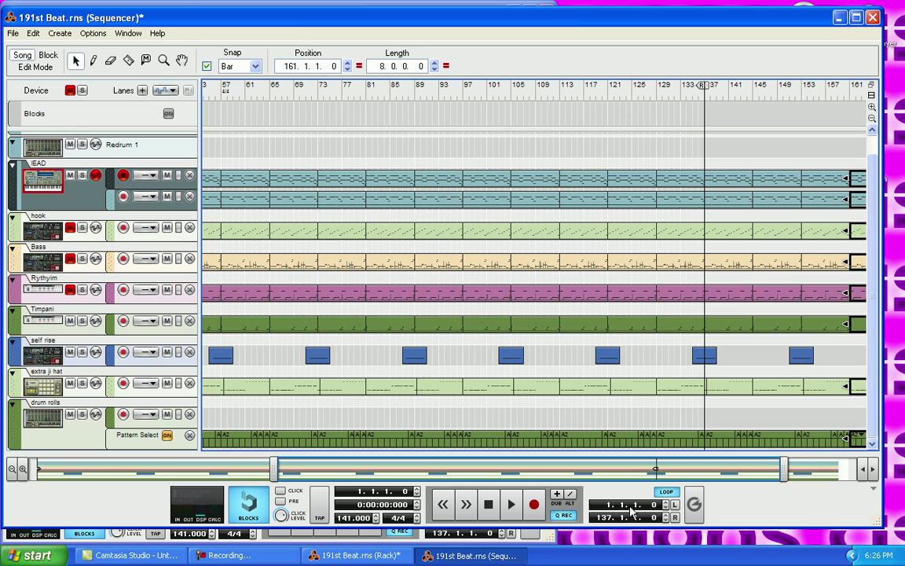
{"action": "left_click_drag", "start_coordinate": [646, 463], "coordinate": [410, 464]}
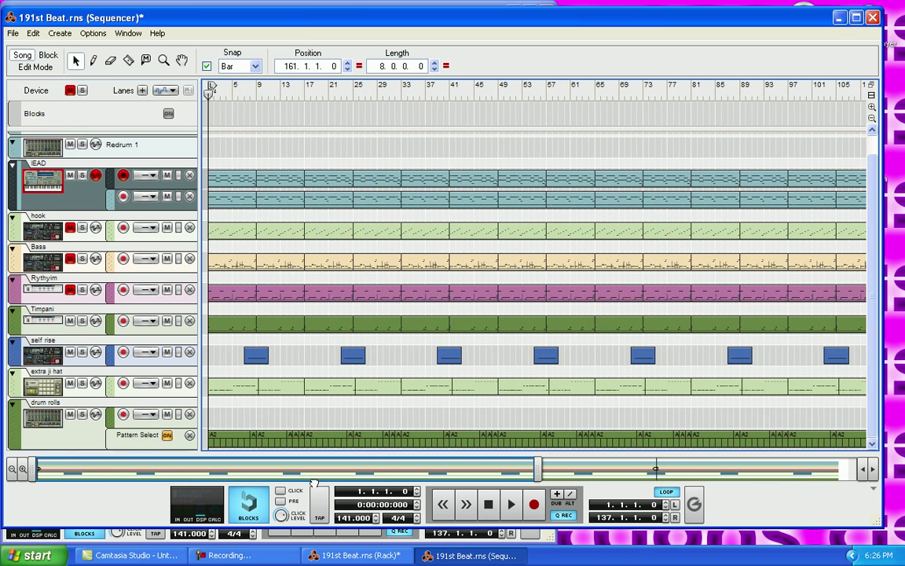
Step: Pick the Eraser tool and audition the song from the start, then stop
{"action": "left_click", "coordinate": [114, 66]}
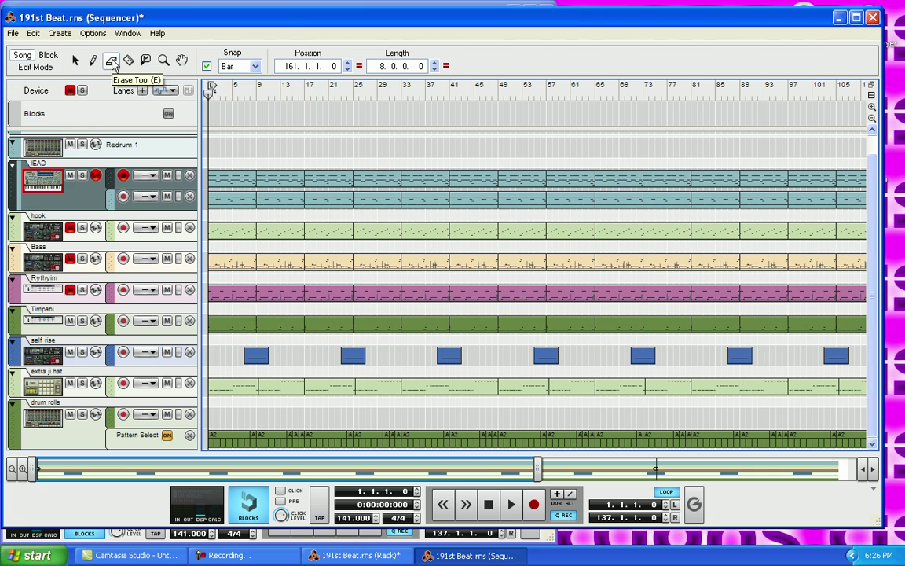
{"action": "left_click", "coordinate": [515, 511]}
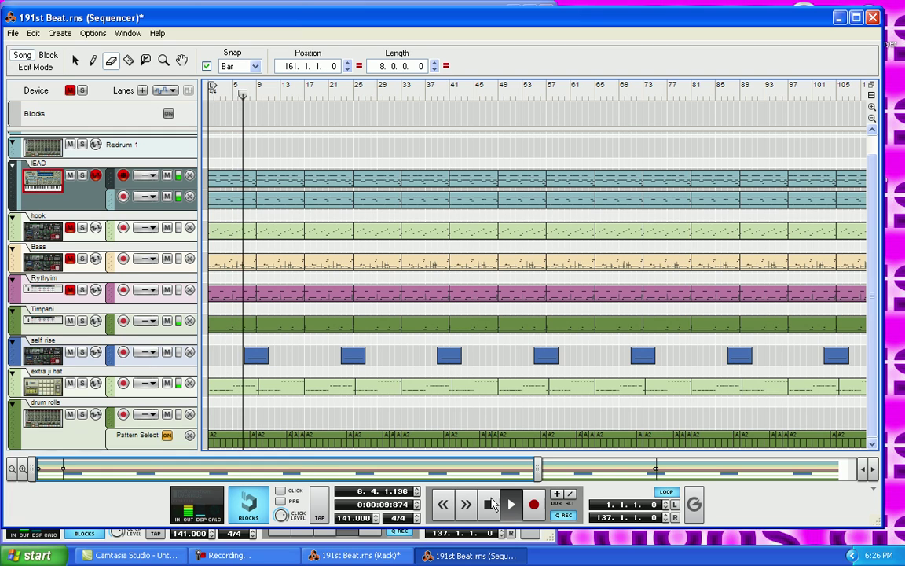
{"action": "left_click", "coordinate": [489, 503]}
{"action": "left_click", "coordinate": [489, 504]}
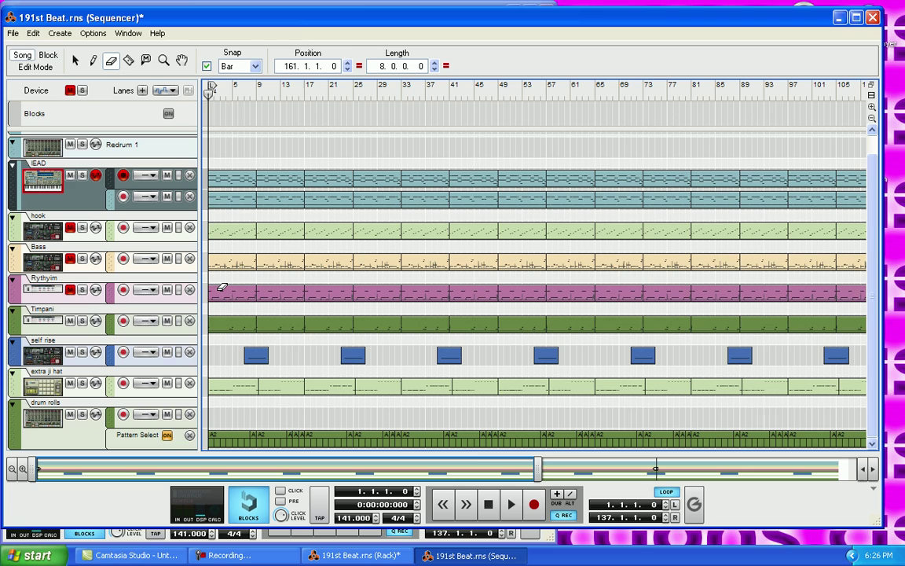
Step: Erase the first Rythyim, Bass and hook clips, unmute all tracks, and play the song
{"action": "left_click", "coordinate": [222, 289]}
{"action": "left_click", "coordinate": [223, 263]}
{"action": "left_click", "coordinate": [224, 230]}
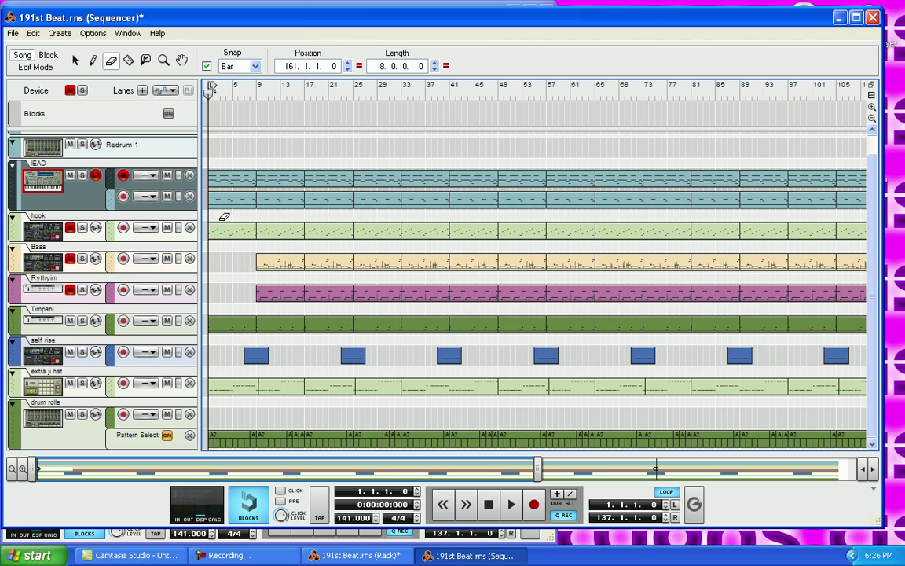
{"action": "left_click", "coordinate": [70, 90]}
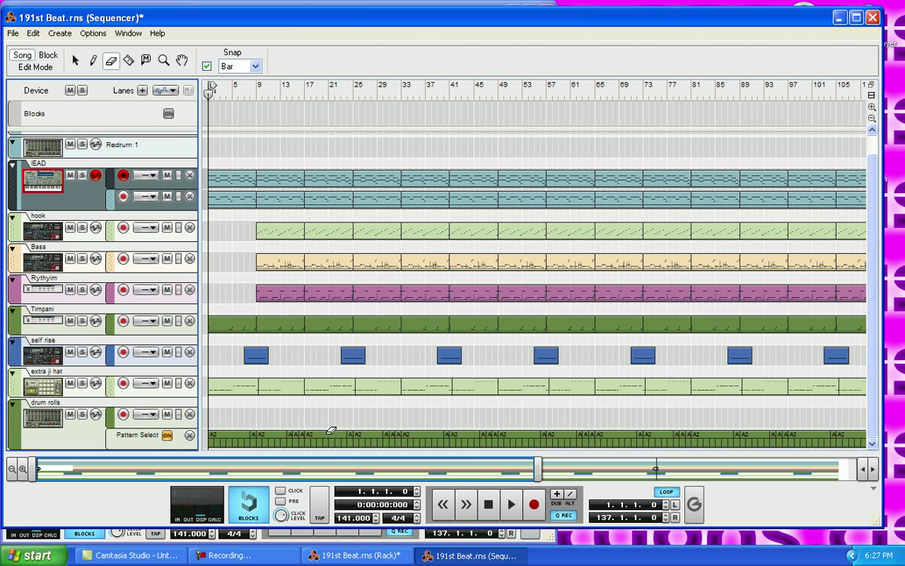
{"action": "left_click", "coordinate": [511, 505]}
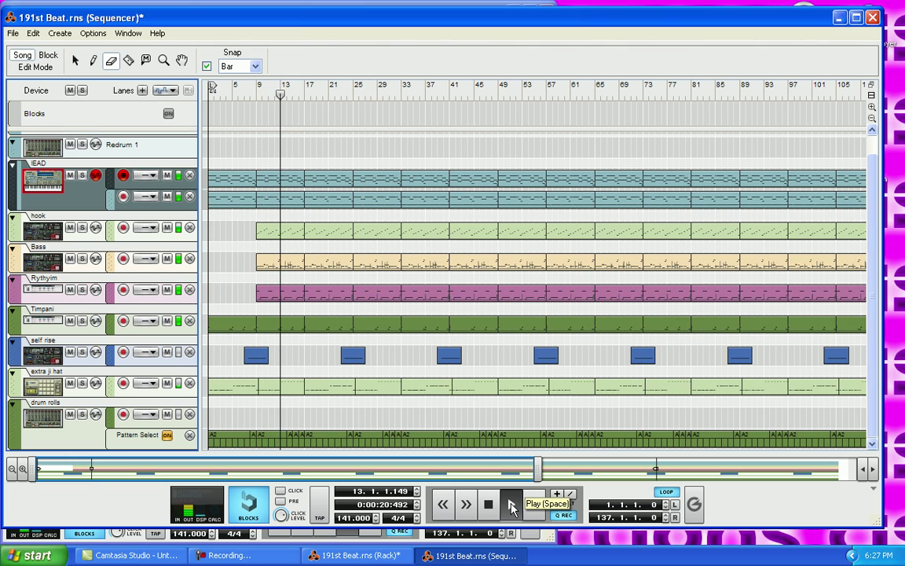
Step: Stop playback and erase the hook's bar 9–13 clip so it enters at bar 17
{"action": "key", "text": "space"}
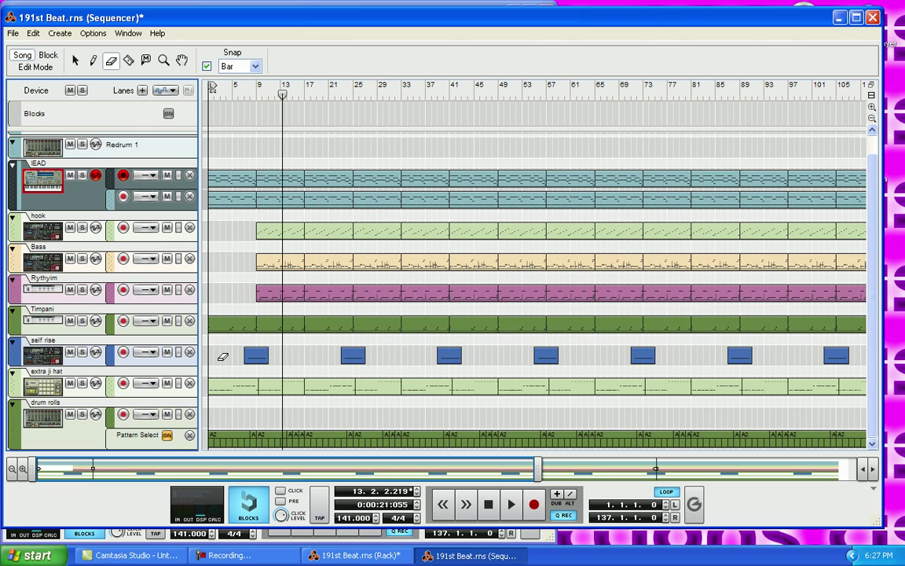
{"action": "left_click_drag", "start_coordinate": [282, 96], "coordinate": [256, 94]}
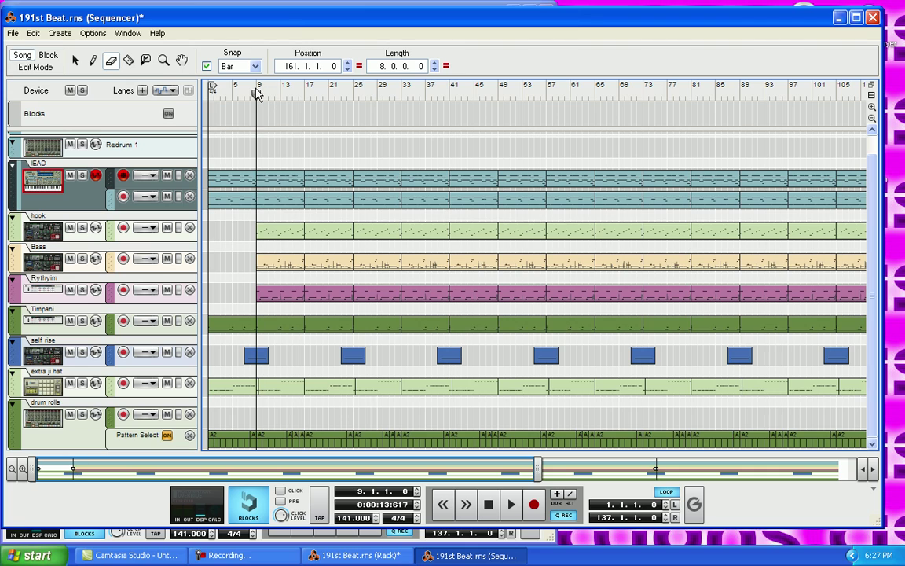
{"action": "left_click", "coordinate": [277, 232]}
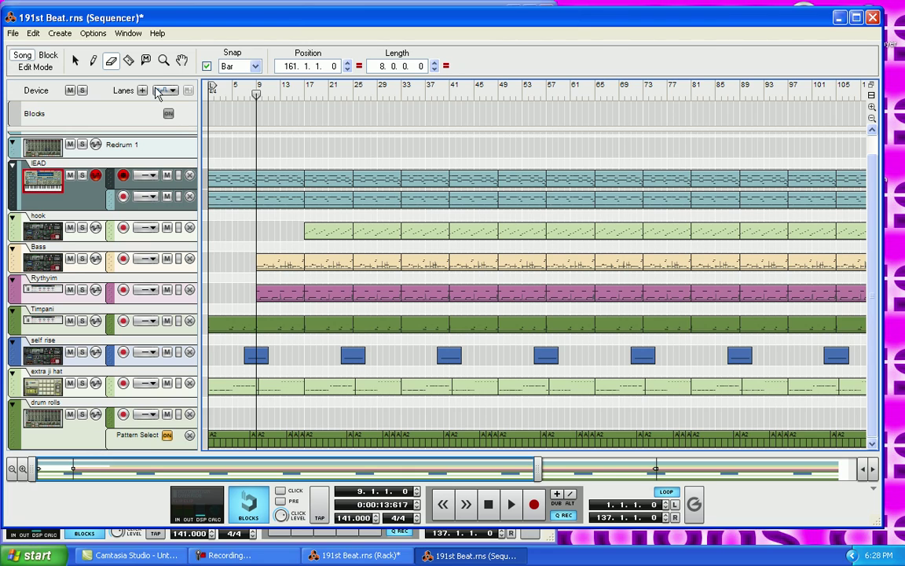
Step: Erase the Rythyim's bar 9–13 clip so the part starts at bar 13
{"action": "left_click", "coordinate": [129, 60]}
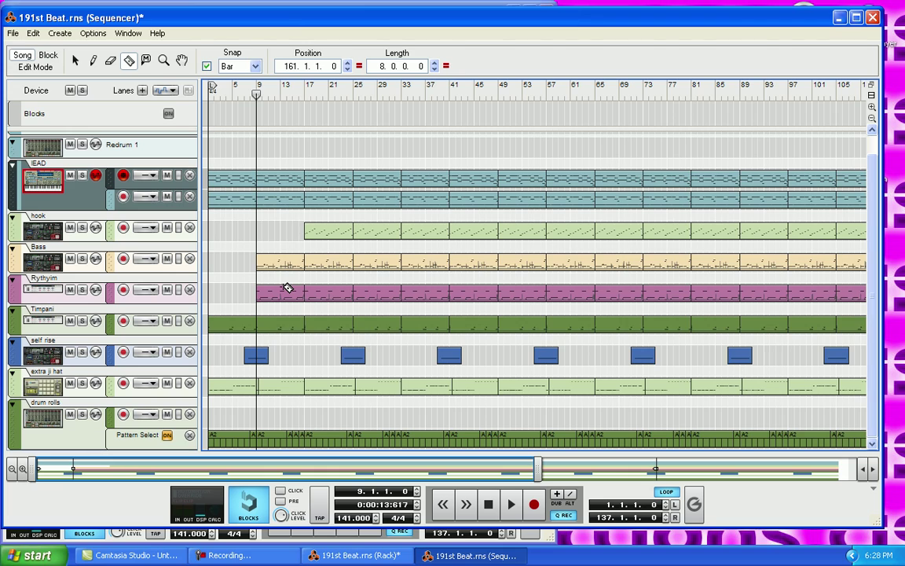
{"action": "left_click", "coordinate": [110, 60]}
{"action": "left_click", "coordinate": [275, 291]}
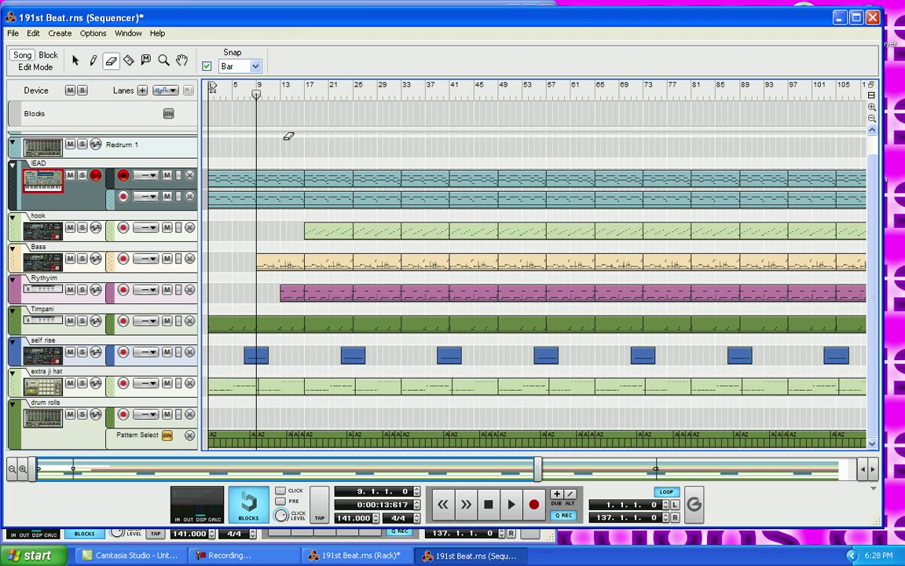
Step: Play the rearranged song from bar 1 to check it, then stop at the start
{"action": "key", "text": "q"}
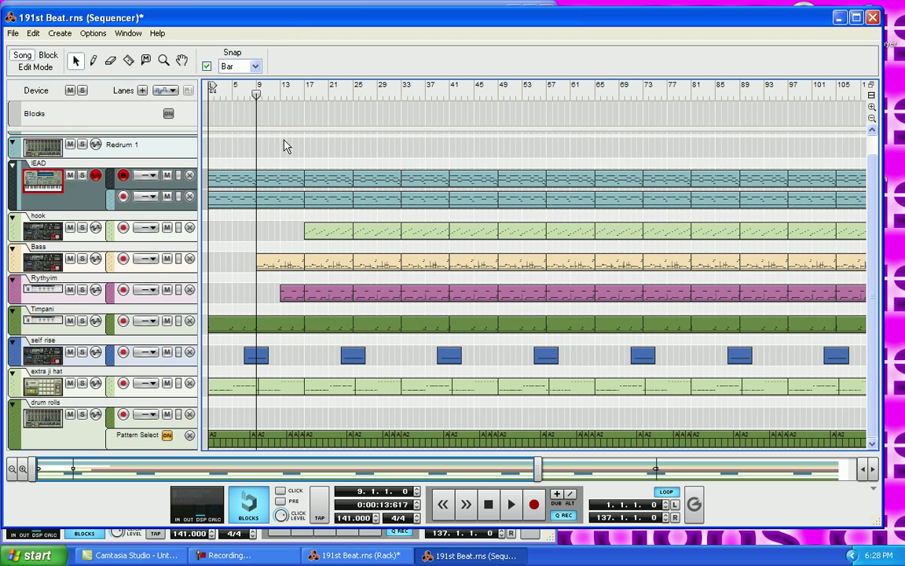
{"action": "left_click_drag", "start_coordinate": [256, 94], "coordinate": [209, 88]}
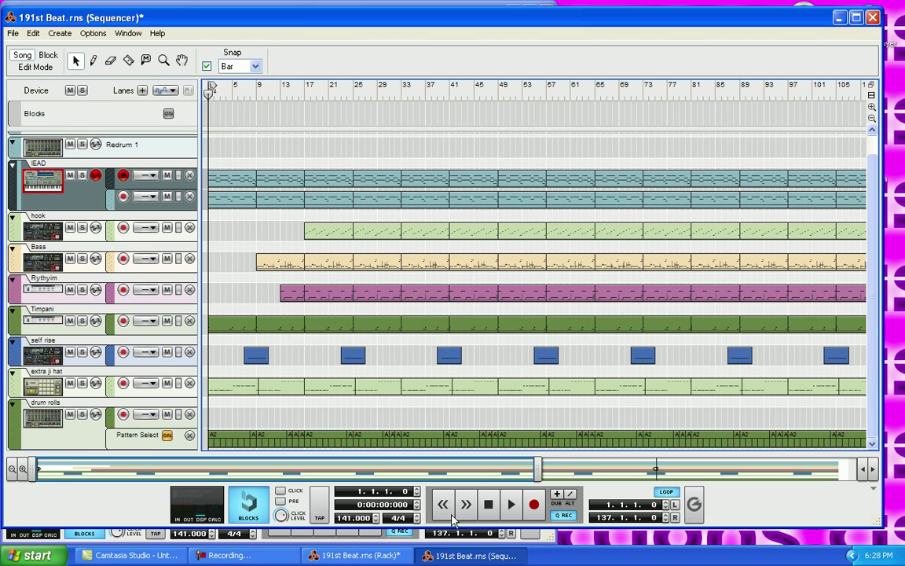
{"action": "left_click", "coordinate": [511, 506]}
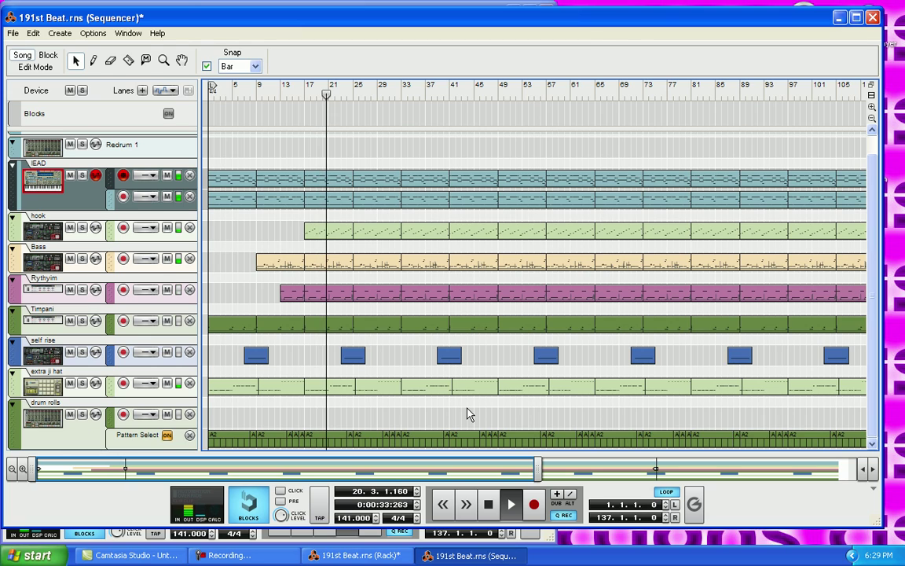
{"action": "double_click", "coordinate": [489, 503]}
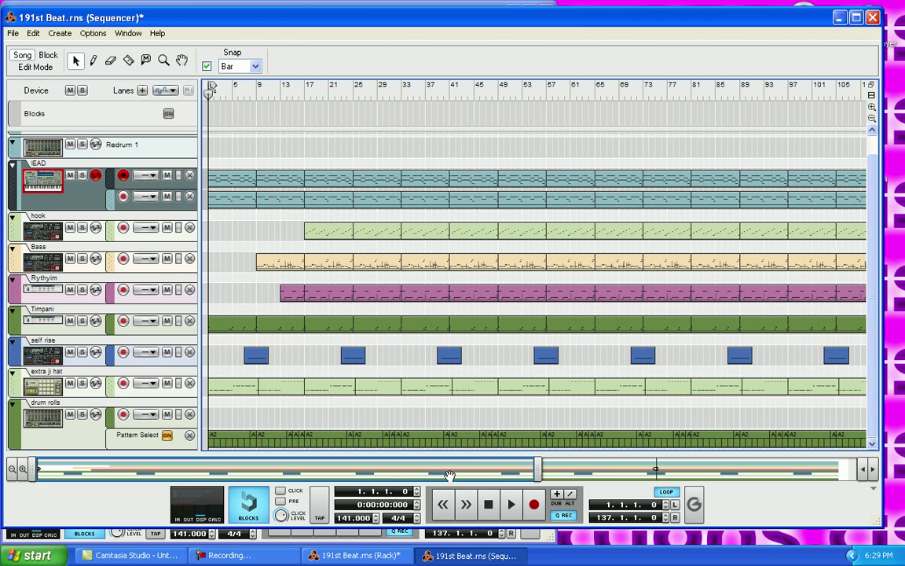
{"action": "left_click_drag", "start_coordinate": [449, 475], "coordinate": [372, 493]}
Step: Dock the sequencer back under the device rack with Ctrl+Shift+D
{"action": "key", "text": "ctrl+shift+d"}
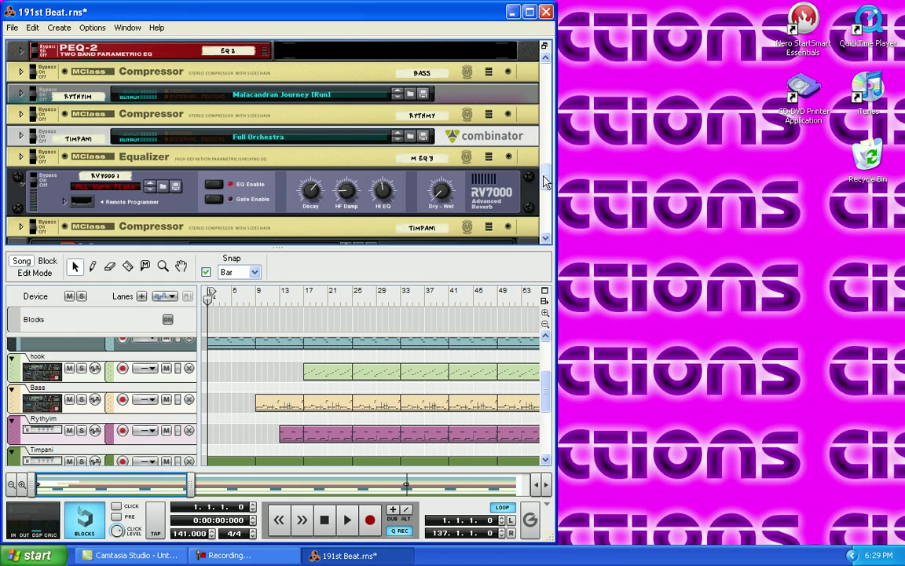
{"action": "left_click_drag", "start_coordinate": [549, 176], "coordinate": [548, 132]}
{"action": "scroll", "coordinate": [493, 110], "scroll_direction": "up", "scroll_amount": 5}
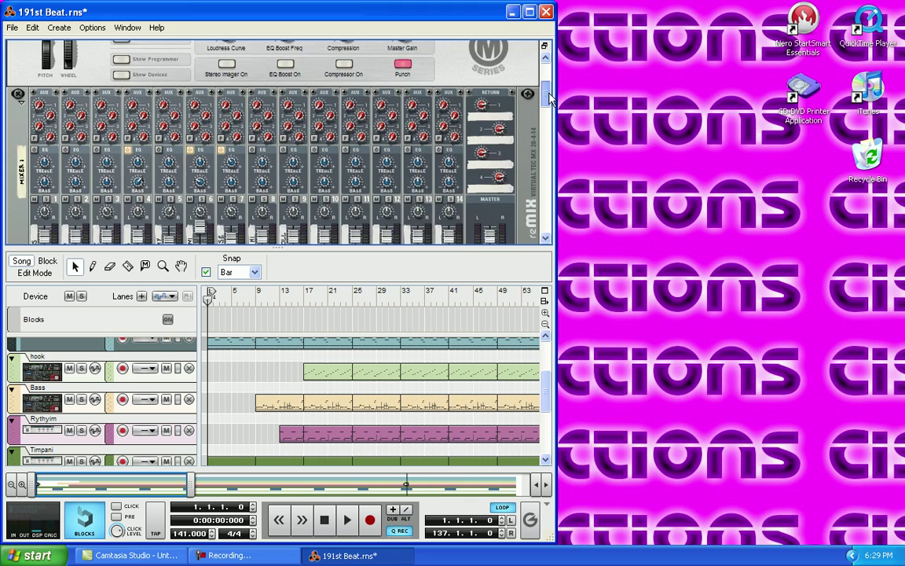
{"action": "scroll", "coordinate": [493, 111], "scroll_direction": "down", "scroll_amount": 5}
{"action": "scroll", "coordinate": [113, 202], "scroll_direction": "down", "scroll_amount": 10}
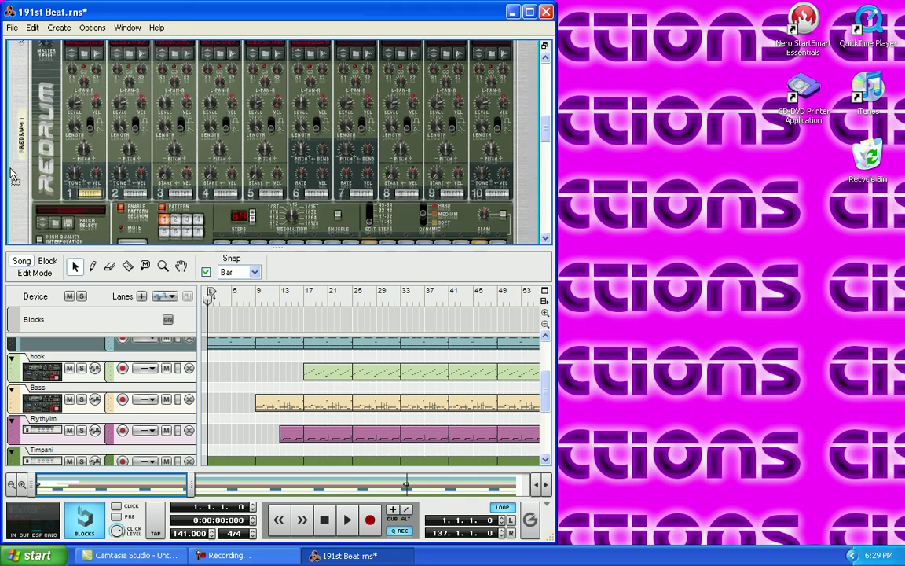
{"action": "scroll", "coordinate": [113, 203], "scroll_direction": "down", "scroll_amount": 5}
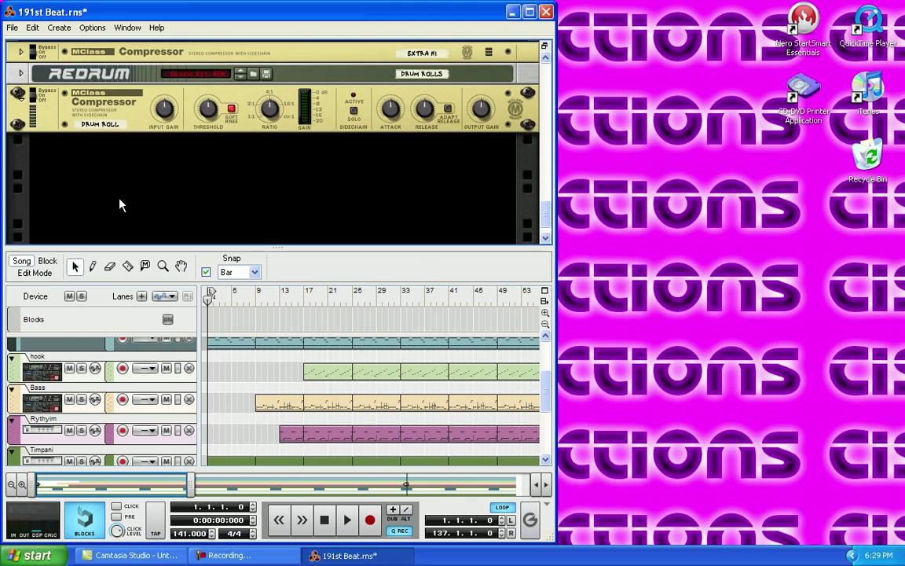
{"action": "scroll", "coordinate": [39, 99], "scroll_direction": "up", "scroll_amount": 2}
Step: Unfold the Kong drum device, showing its pads, and the Redrum drum machine
{"action": "left_click", "coordinate": [11, 115]}
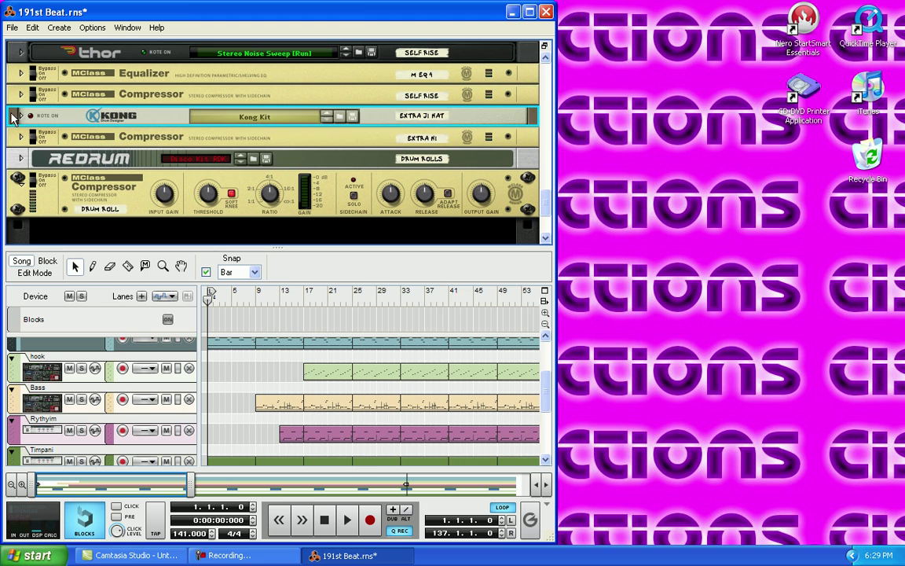
{"action": "left_click", "coordinate": [19, 115]}
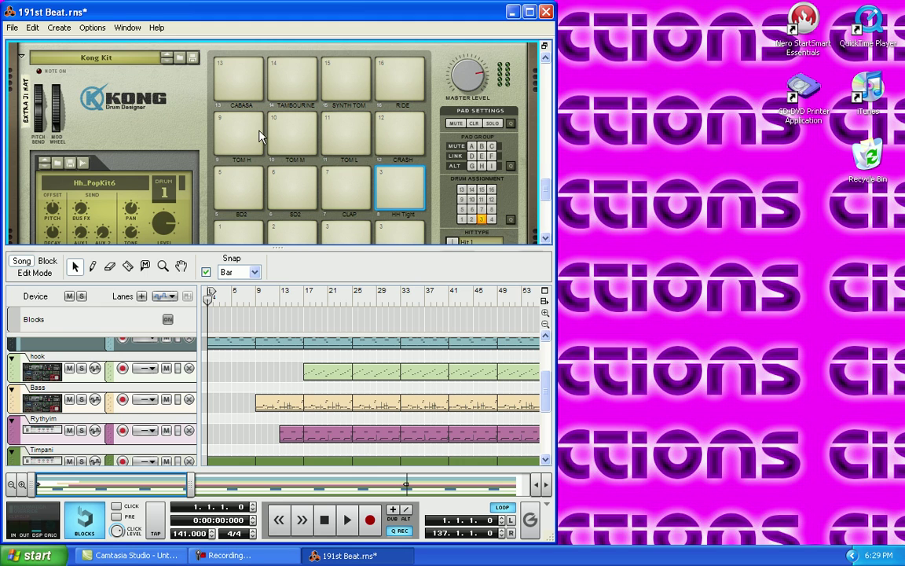
{"action": "scroll", "coordinate": [258, 135], "scroll_direction": "down", "scroll_amount": 4}
{"action": "left_click", "coordinate": [21, 146]}
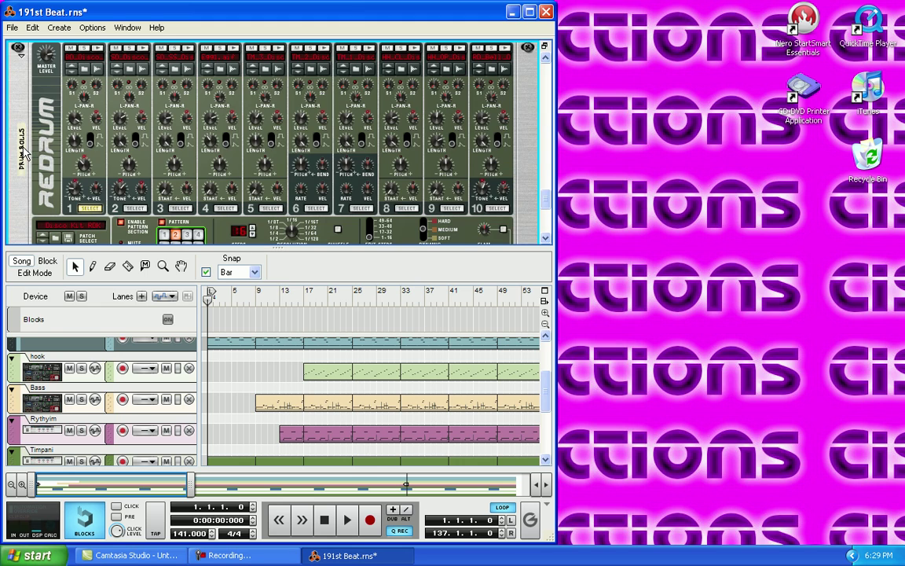
{"action": "scroll", "coordinate": [238, 165], "scroll_direction": "up", "scroll_amount": 10}
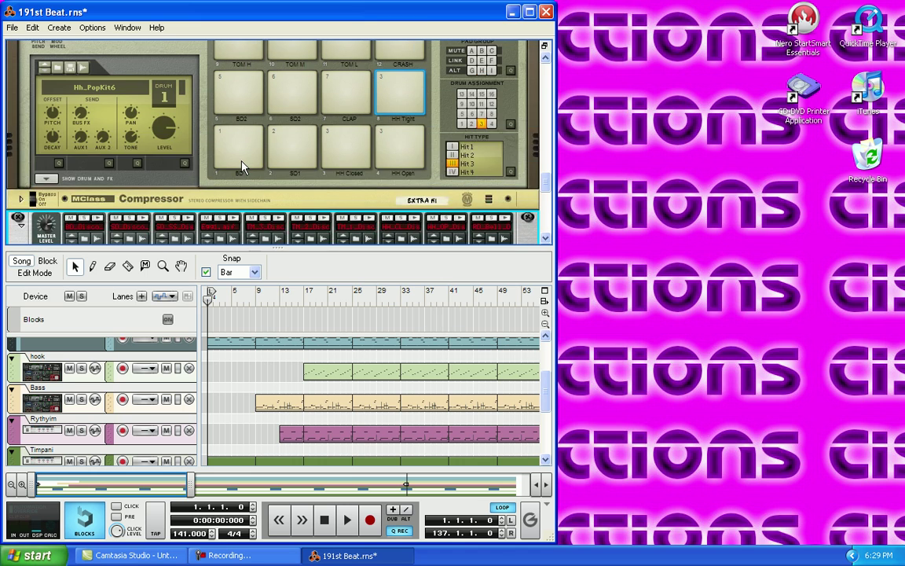
{"action": "scroll", "coordinate": [242, 166], "scroll_direction": "down", "scroll_amount": 8}
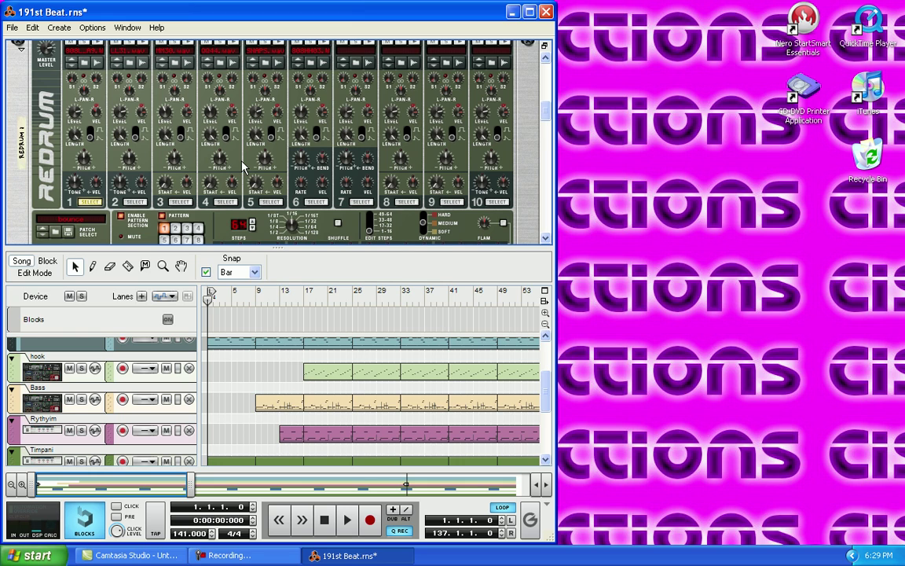
{"action": "scroll", "coordinate": [247, 118], "scroll_direction": "up", "scroll_amount": 2}
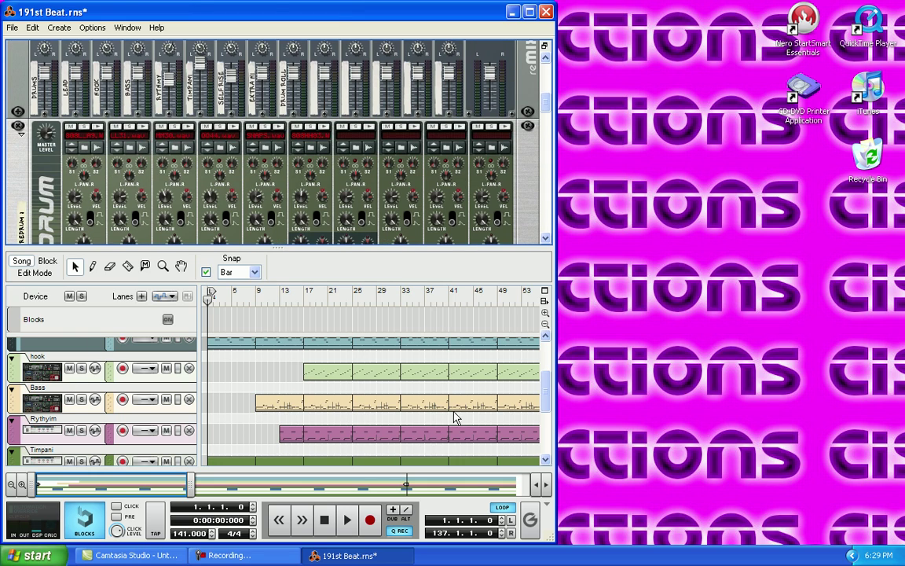
{"action": "scroll", "coordinate": [542, 378], "scroll_direction": "up", "scroll_amount": 3}
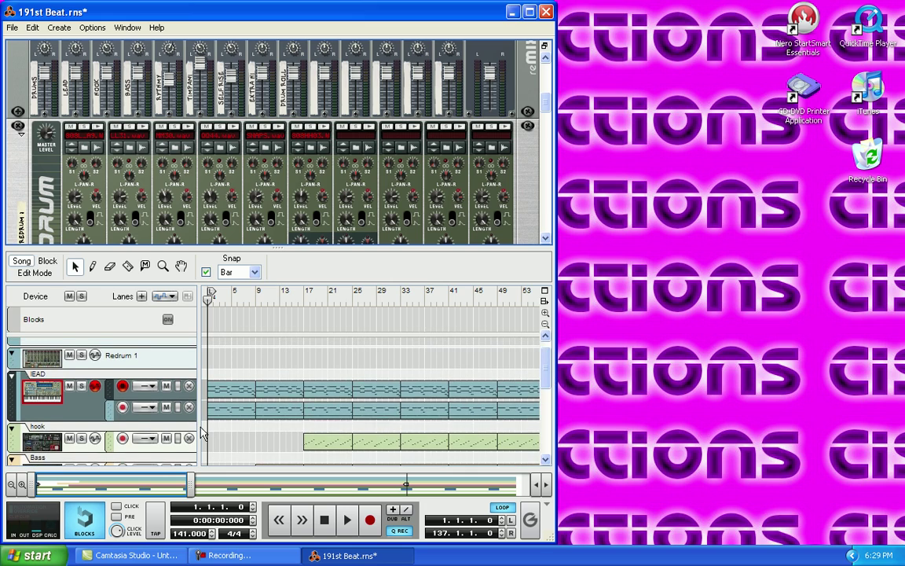
Step: Solo the Redrum 1 track, play its part, record-enable the track, then stop
{"action": "left_click", "coordinate": [81, 370]}
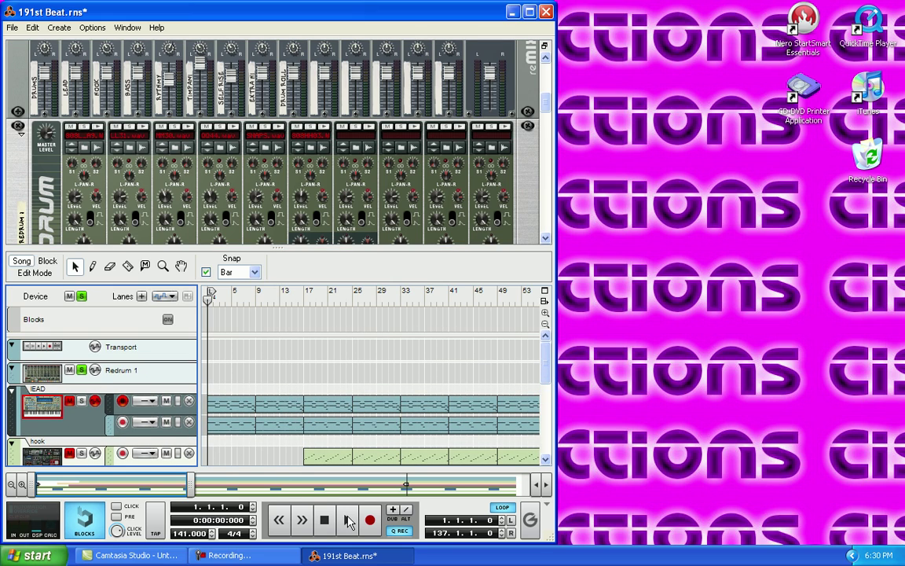
{"action": "left_click", "coordinate": [348, 520]}
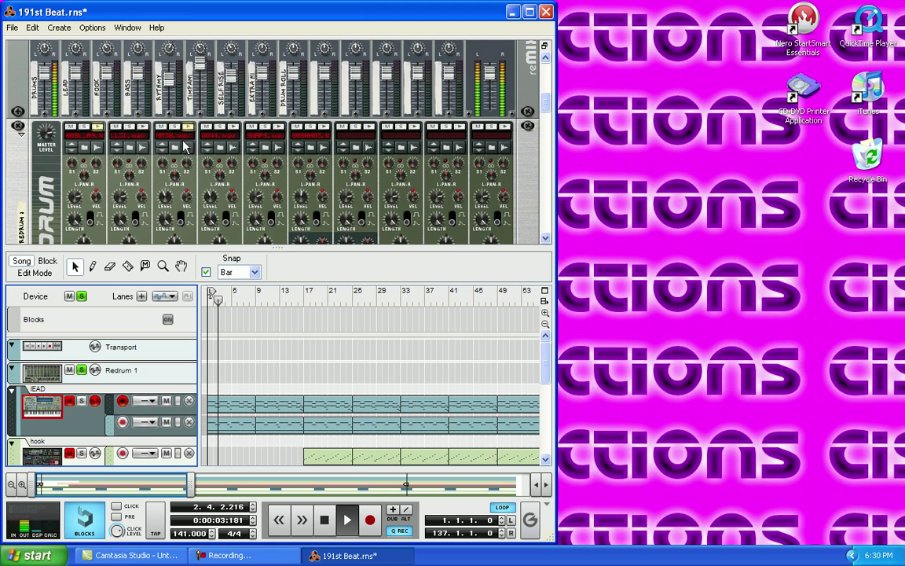
{"action": "left_click", "coordinate": [45, 376]}
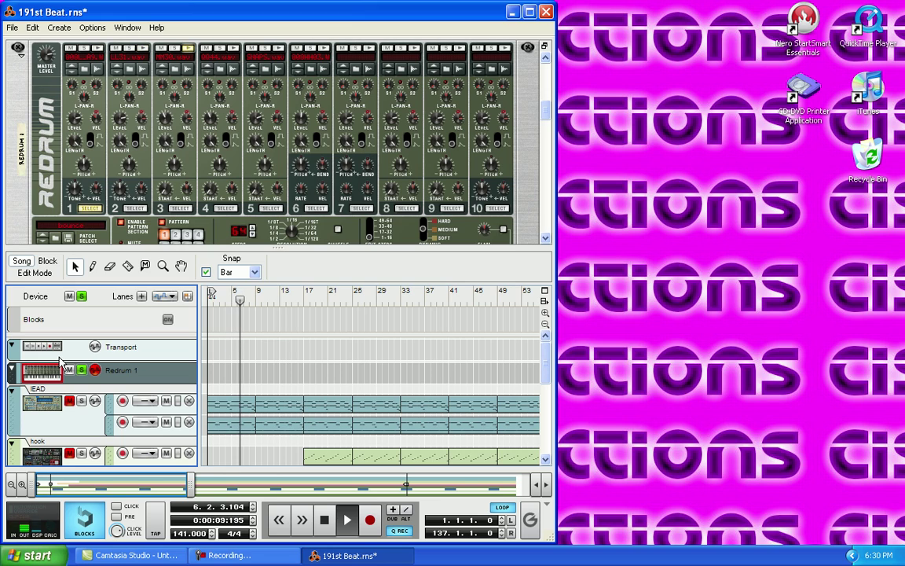
{"action": "left_click", "coordinate": [324, 520]}
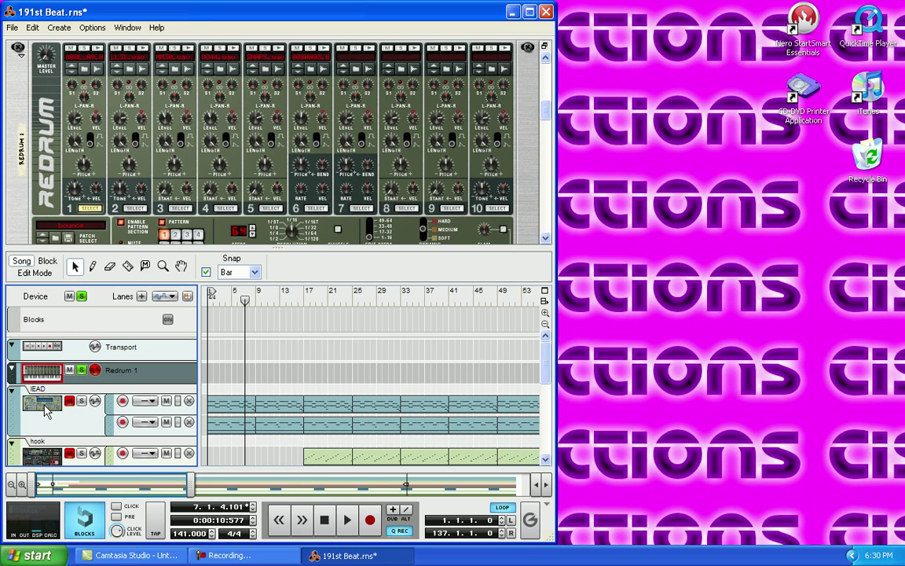
Step: Trigger Redrum drum channel 3 to hear it and toggle its mute
{"action": "left_click", "coordinate": [189, 49]}
{"action": "scroll", "coordinate": [47, 81], "scroll_direction": "up", "scroll_amount": 1}
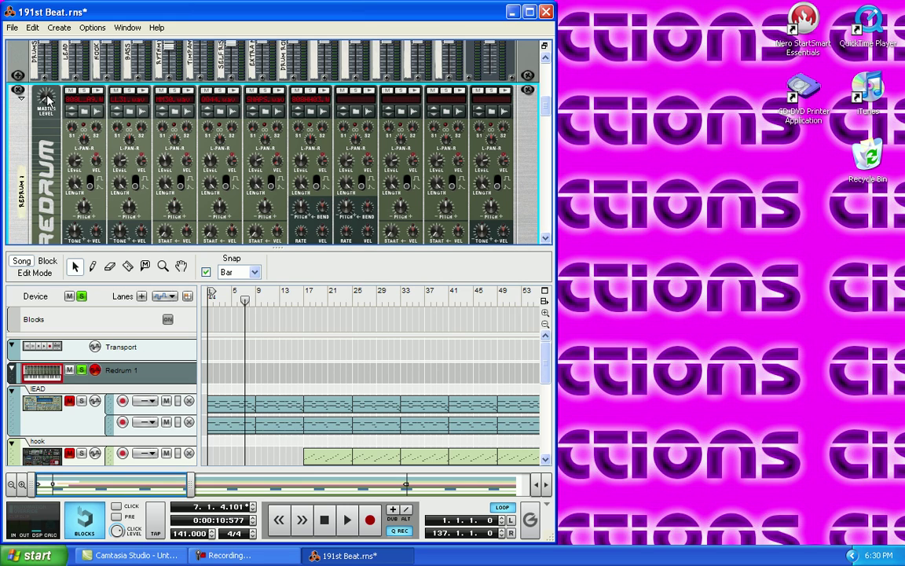
{"action": "left_click", "coordinate": [176, 93]}
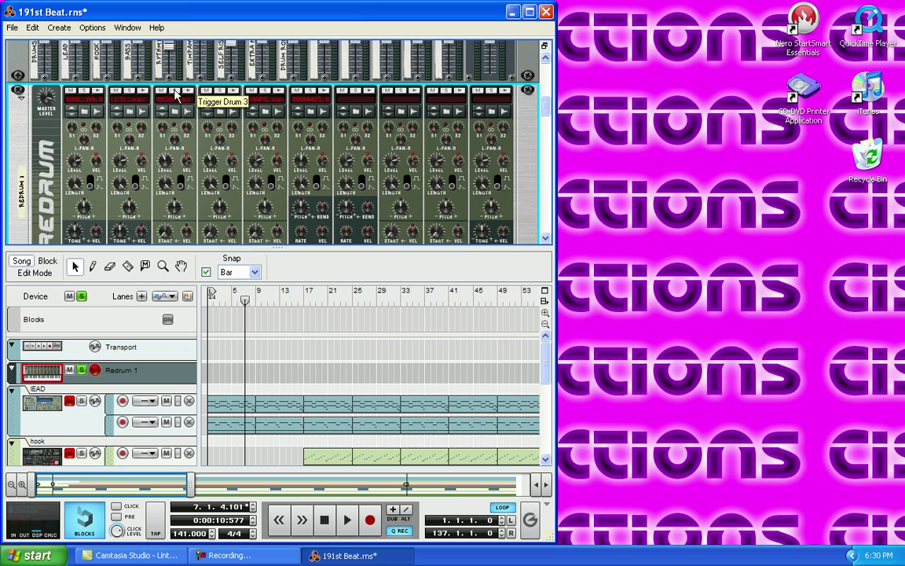
{"action": "left_click", "coordinate": [161, 91]}
{"action": "left_click", "coordinate": [96, 92]}
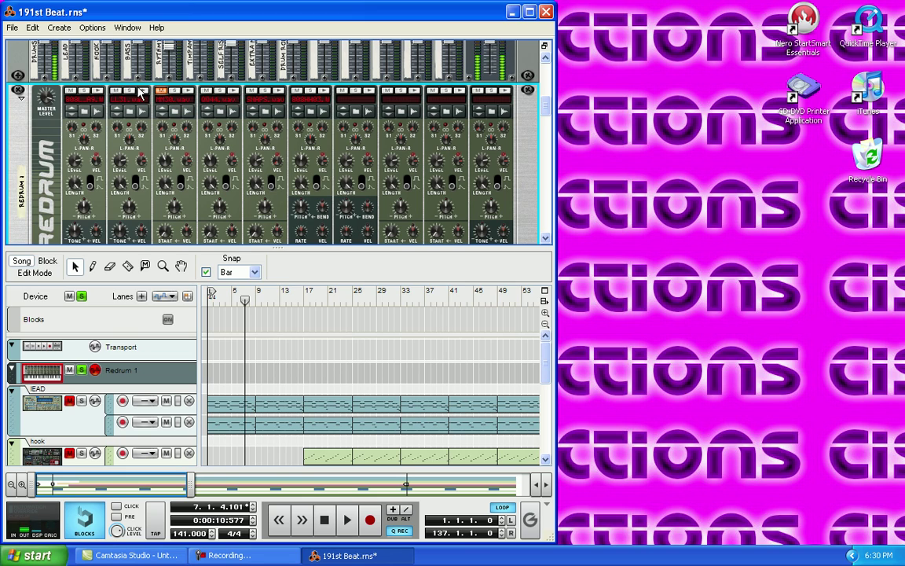
Step: Mute Drum 1, play the beat, then stop and rewind to 1.1.1.0
{"action": "left_click", "coordinate": [70, 92]}
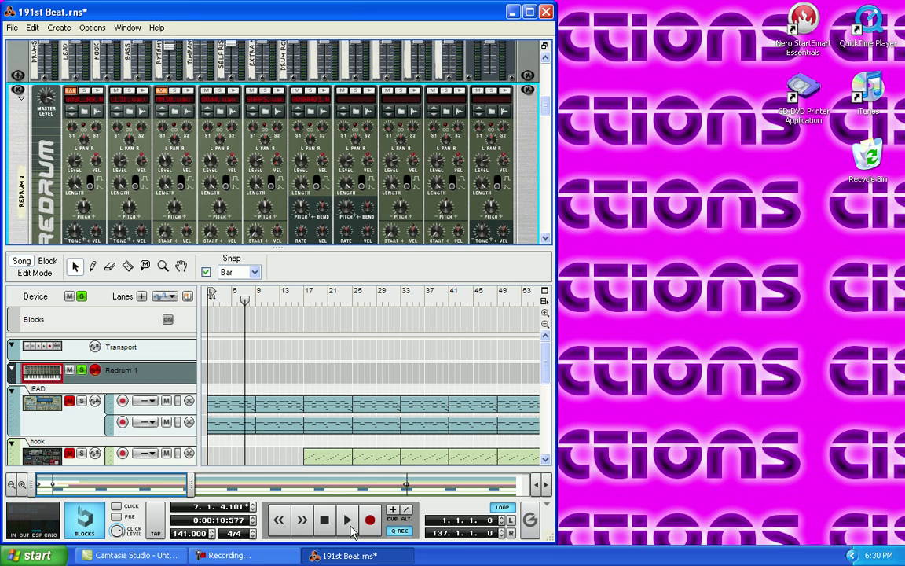
{"action": "left_click", "coordinate": [348, 523]}
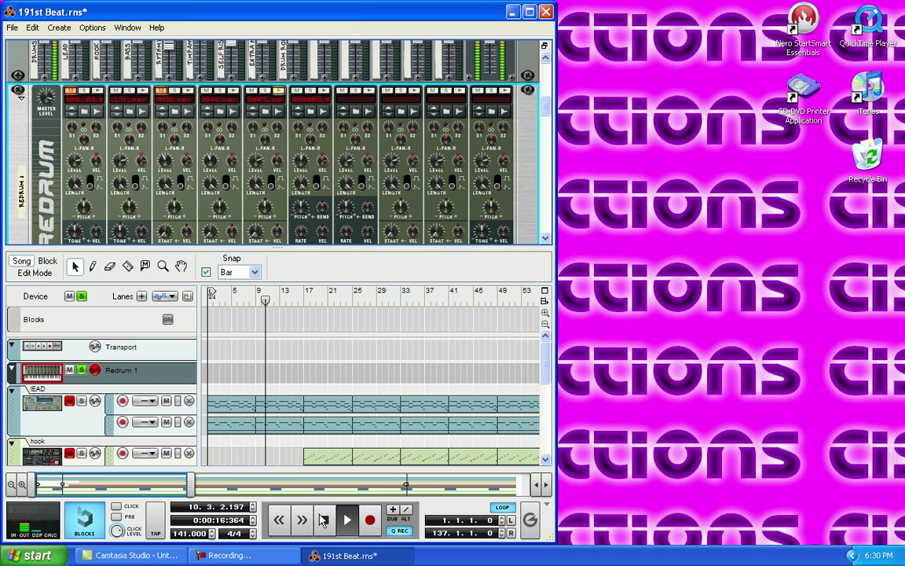
{"action": "left_click", "coordinate": [323, 521]}
{"action": "left_click", "coordinate": [322, 521]}
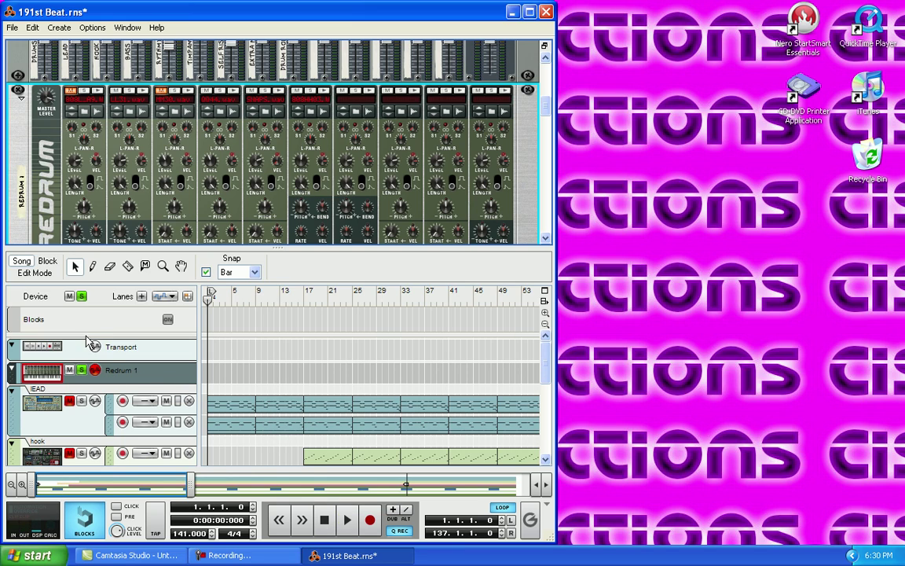
Step: Turn off soloing and play the beat, unmuting Drum 1 while it plays
{"action": "left_click", "coordinate": [82, 297]}
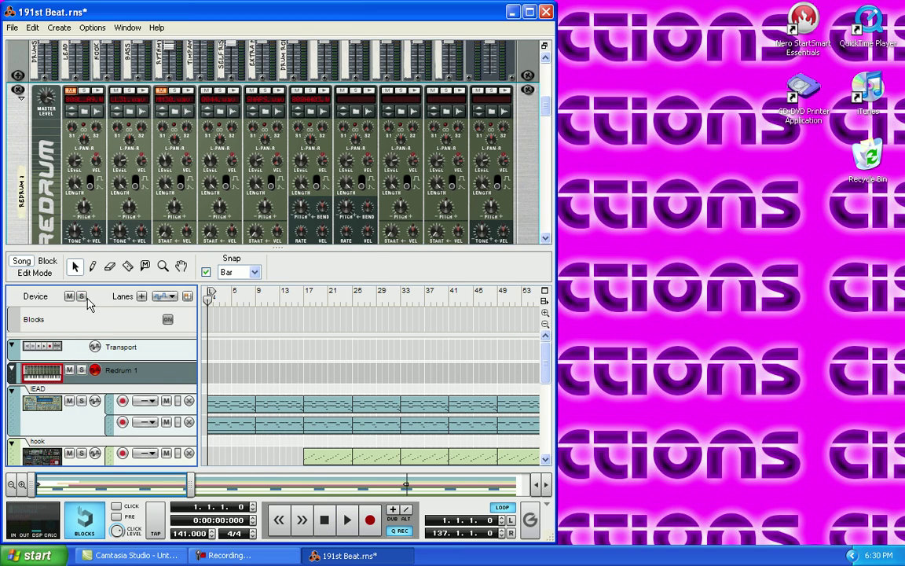
{"action": "left_click", "coordinate": [347, 521]}
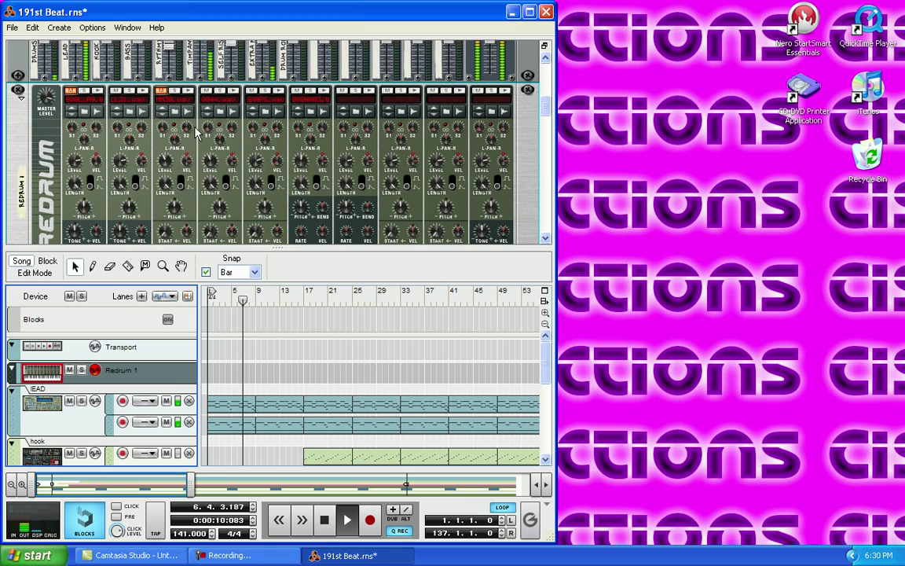
{"action": "left_click", "coordinate": [71, 91]}
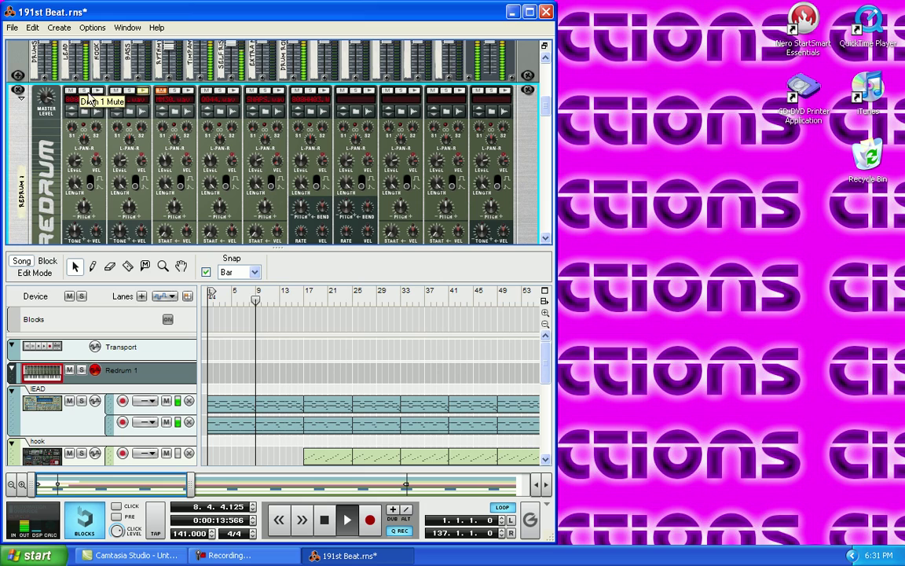
Step: Stop and rewind to bar 1, then mute Drum 3 and Drum 1 on the Redrum
{"action": "left_click", "coordinate": [324, 522]}
{"action": "left_click", "coordinate": [323, 522]}
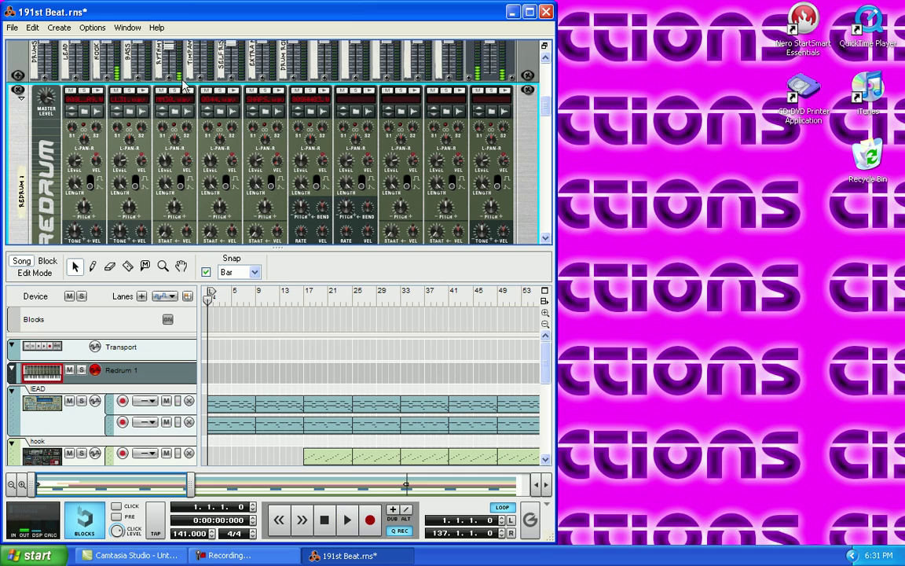
{"action": "left_click", "coordinate": [161, 91]}
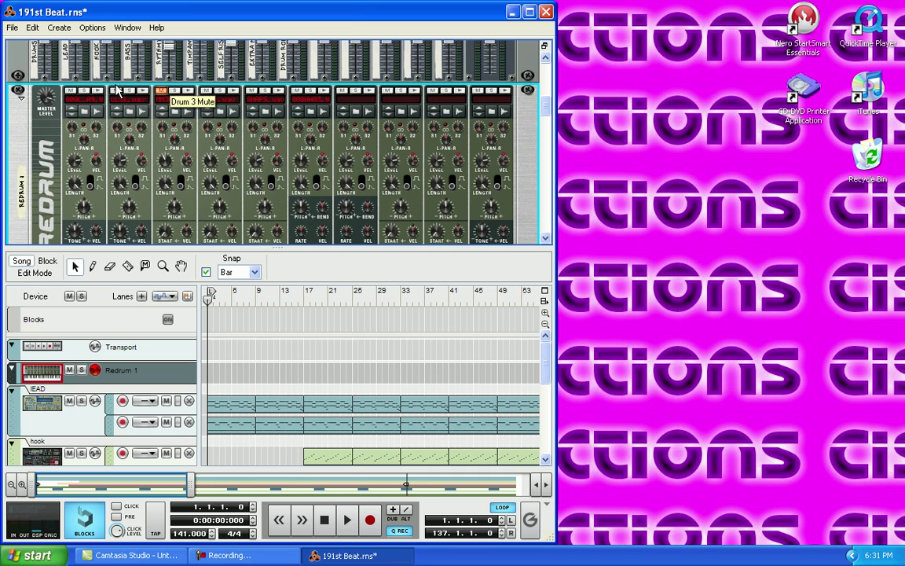
{"action": "left_click", "coordinate": [70, 91]}
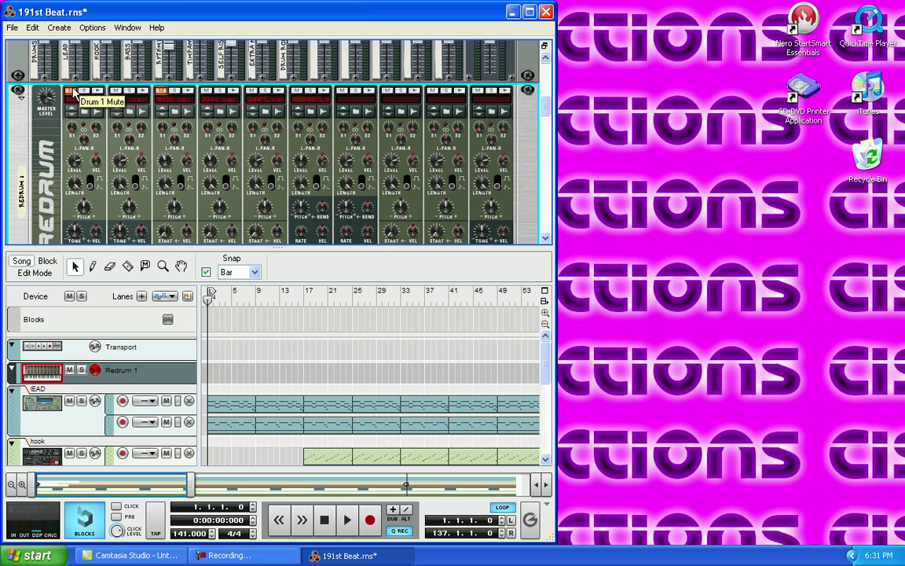
{"action": "right_click", "coordinate": [73, 90]}
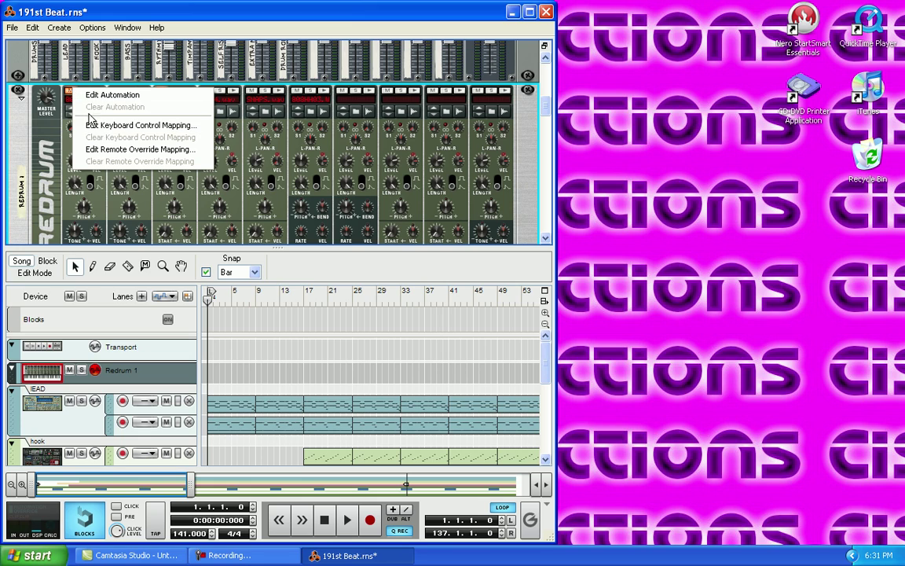
{"action": "right_click", "coordinate": [67, 92]}
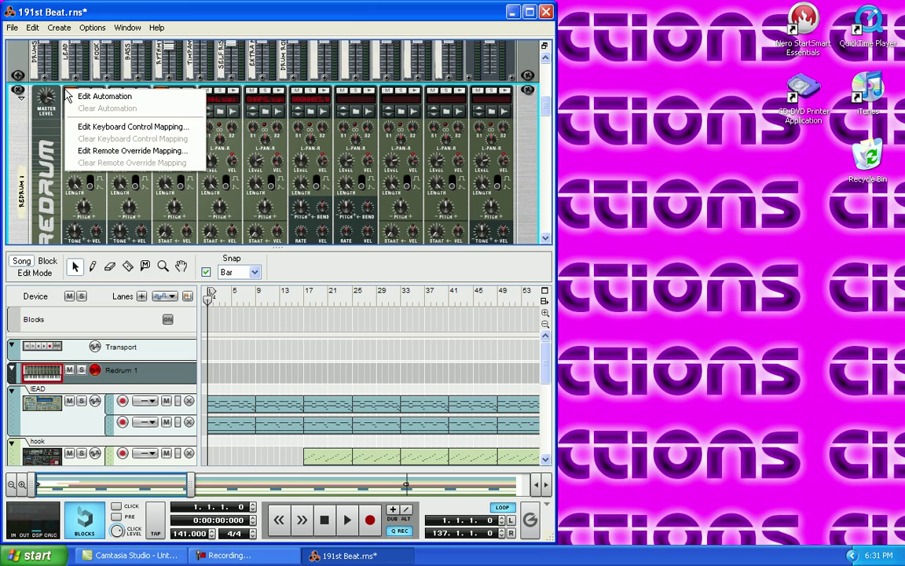
{"action": "left_click", "coordinate": [161, 154]}
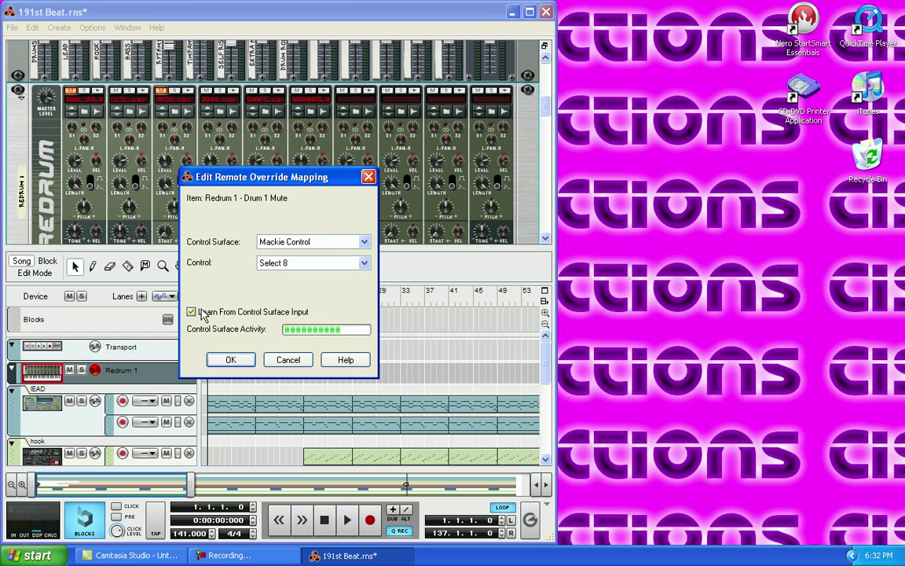
{"action": "left_click", "coordinate": [314, 243]}
{"action": "left_click", "coordinate": [318, 226]}
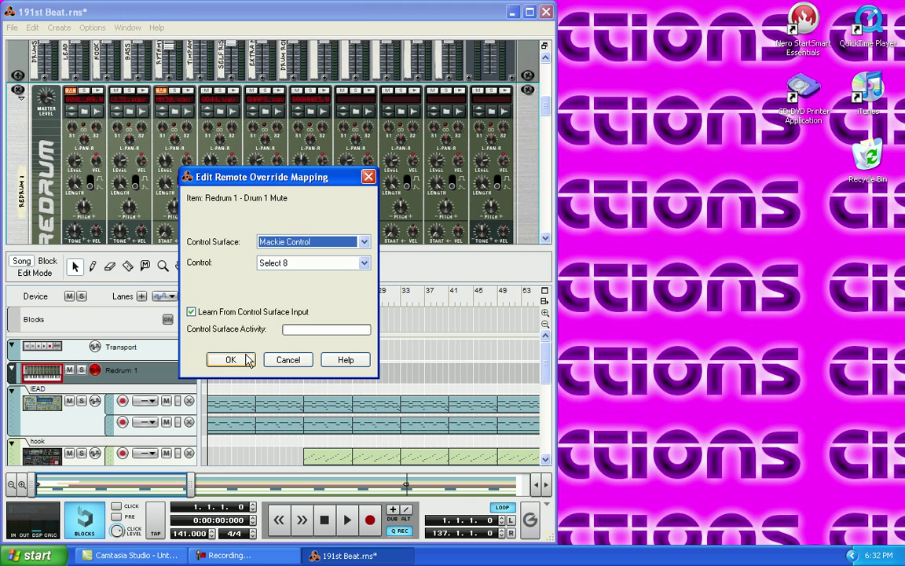
{"action": "left_click", "coordinate": [291, 364]}
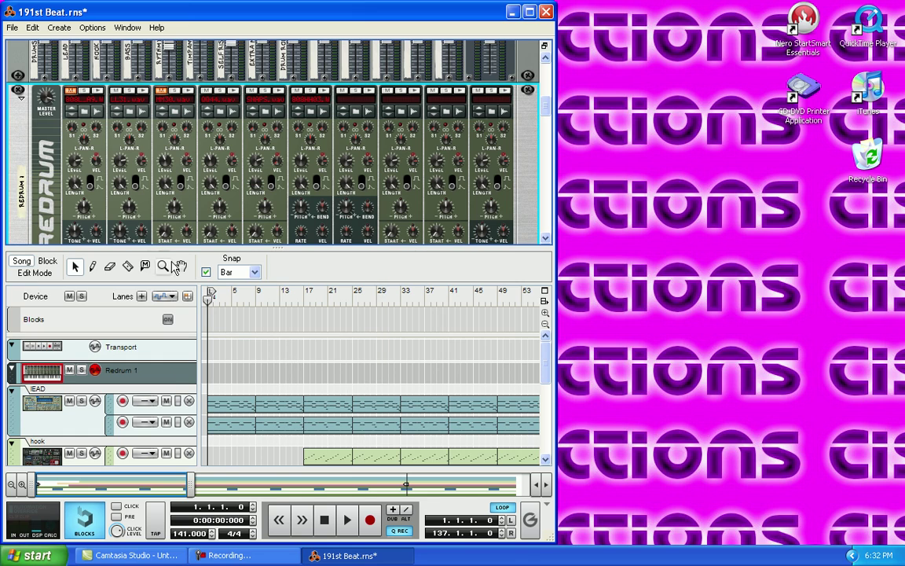
Step: Record the song while muting Drum 1, then Drum 3, to write mute automation lanes
{"action": "left_click", "coordinate": [370, 521]}
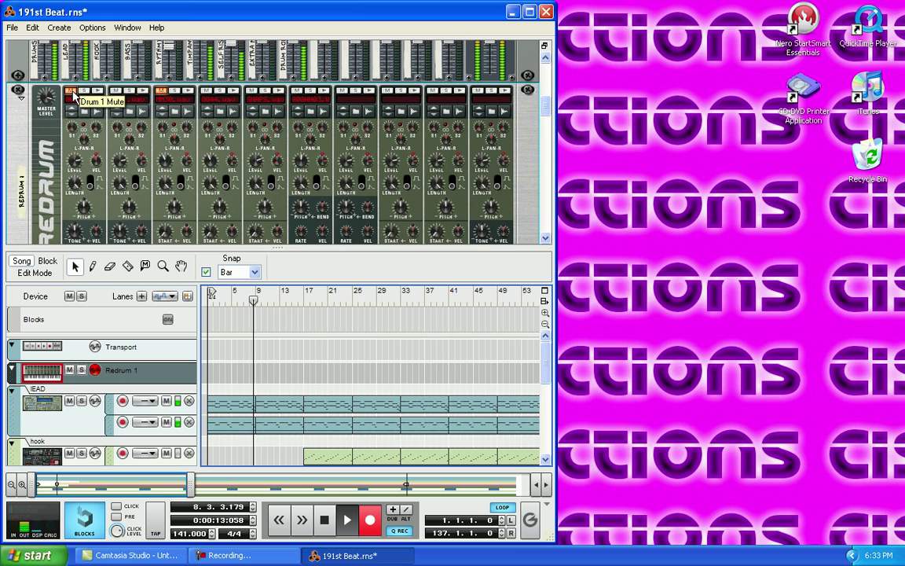
{"action": "left_click", "coordinate": [71, 92]}
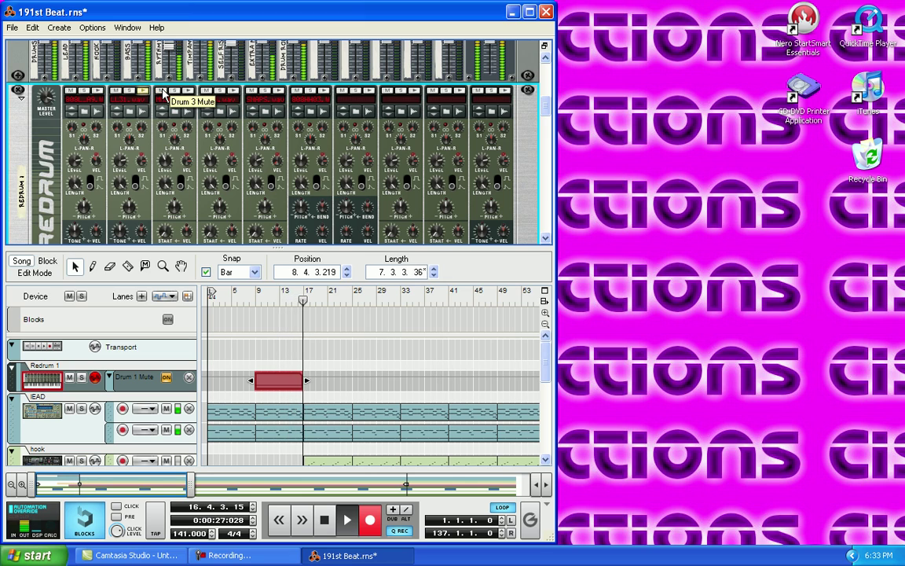
{"action": "left_click", "coordinate": [162, 92]}
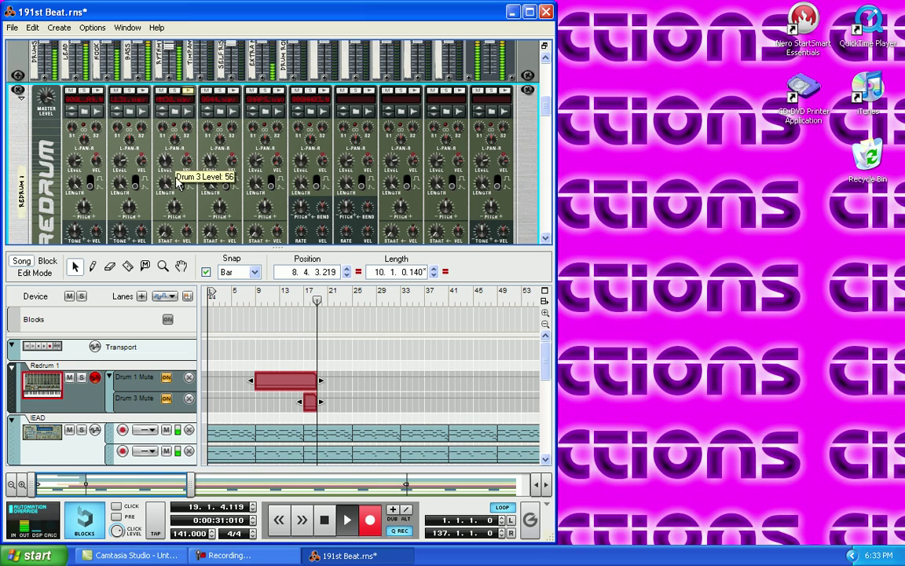
{"action": "mouse_move", "coordinate": [186, 166]}
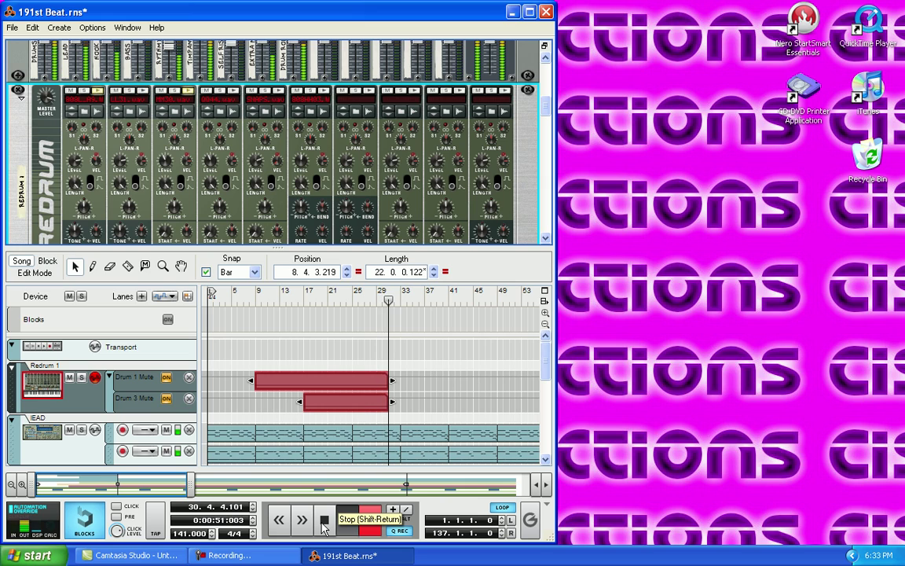
Step: Stop recording and return the song position to bar 1
{"action": "left_click", "coordinate": [323, 525]}
{"action": "left_click", "coordinate": [323, 525]}
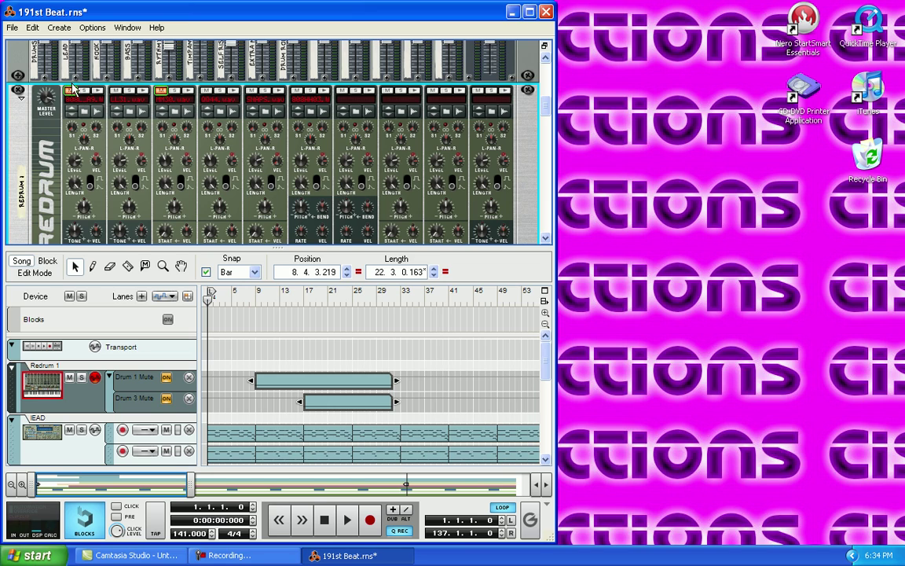
Step: Clear Drum 3 Mute automation, cut the Drum 1 Mute clip, and clear Drum 1 Mute automation
{"action": "right_click", "coordinate": [160, 93]}
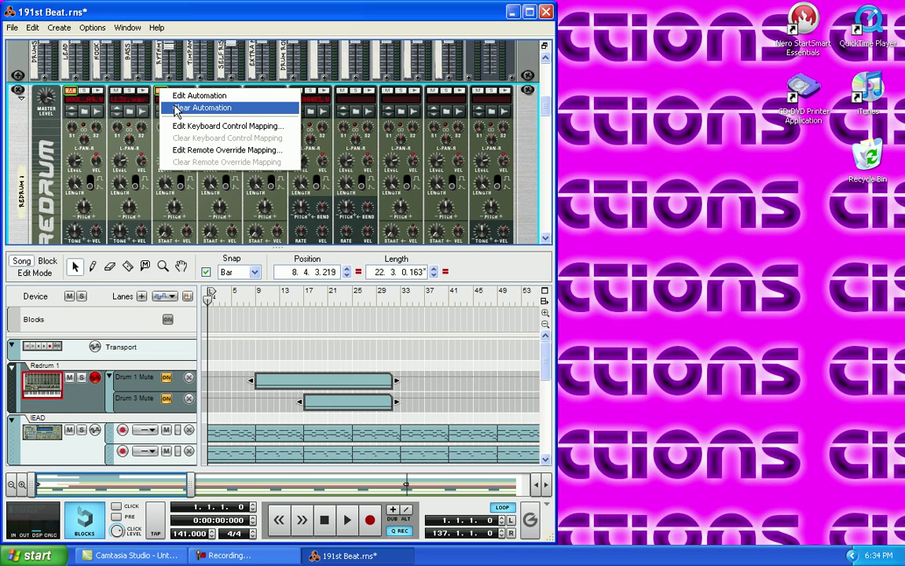
{"action": "left_click", "coordinate": [176, 110]}
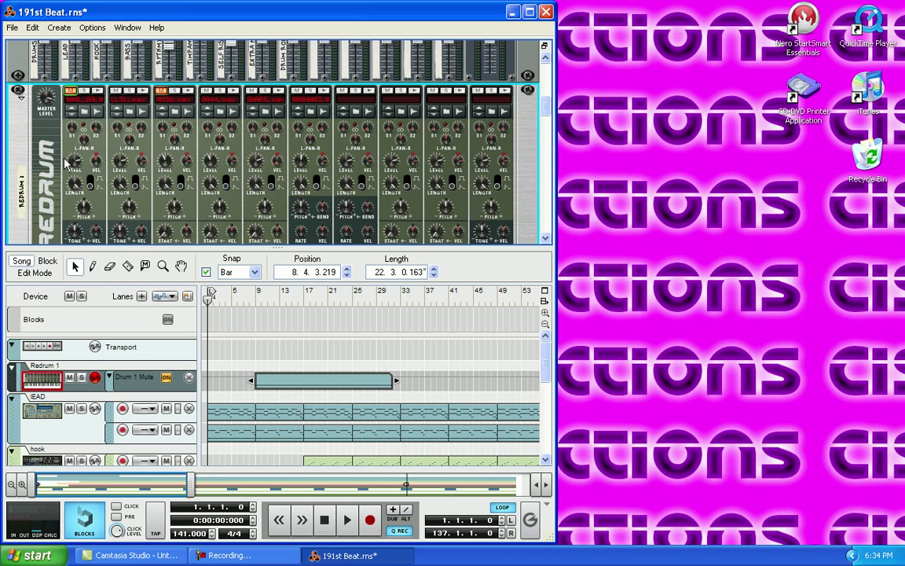
{"action": "right_click", "coordinate": [295, 375]}
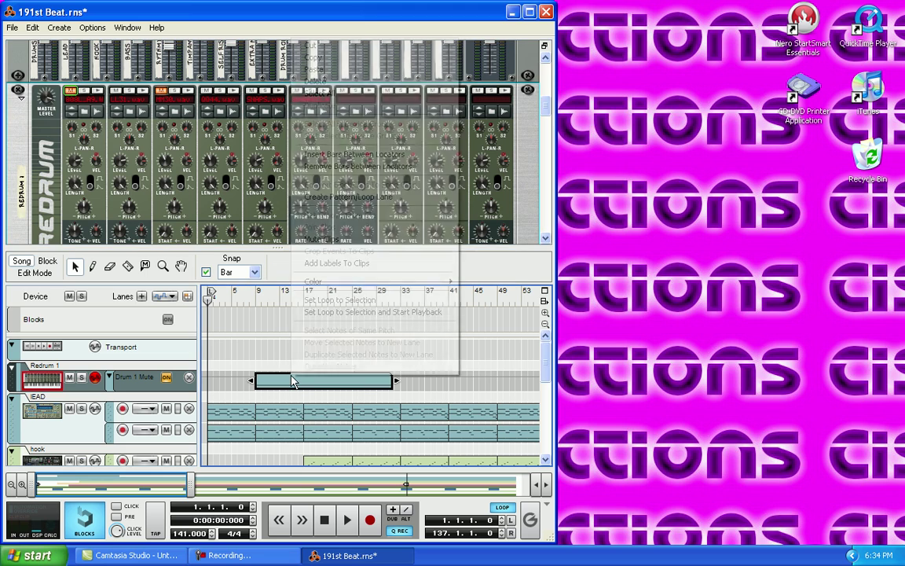
{"action": "left_click", "coordinate": [328, 46]}
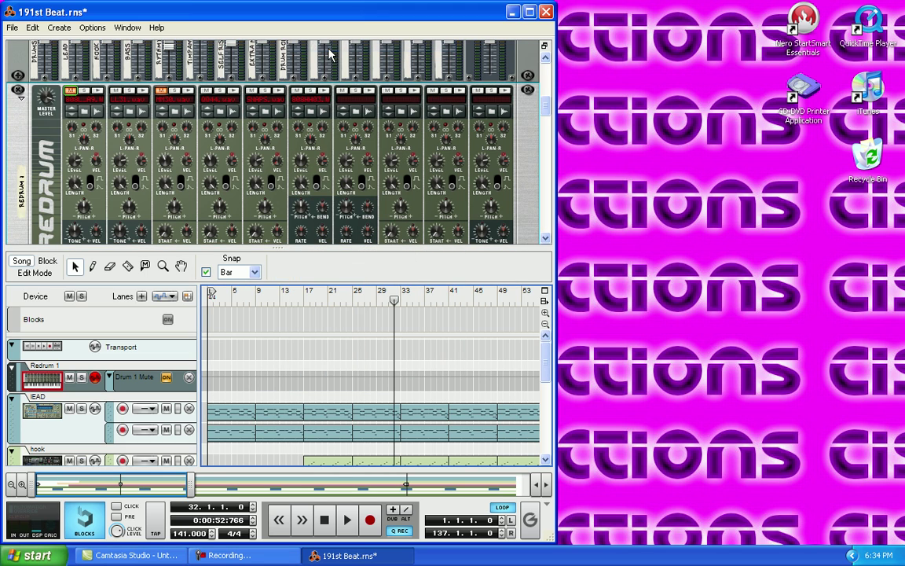
{"action": "right_click", "coordinate": [82, 94]}
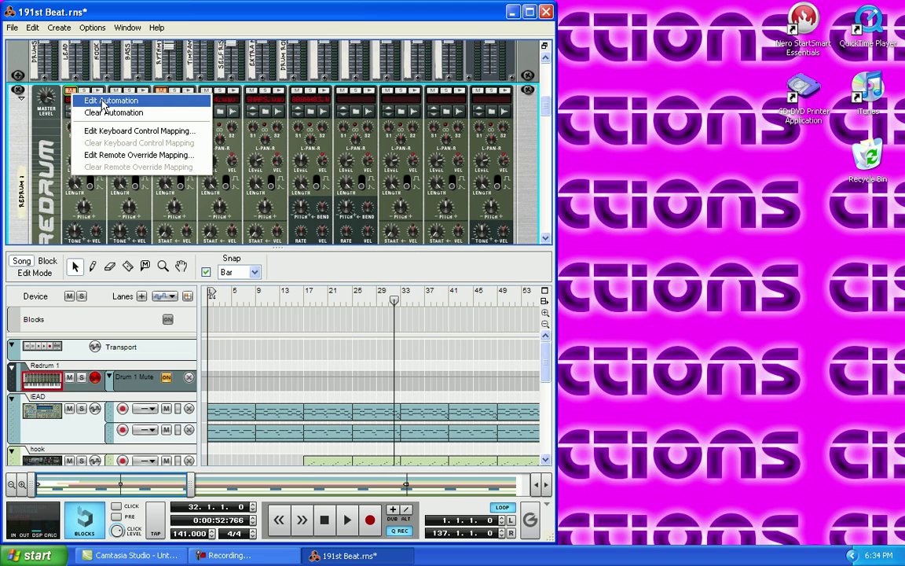
{"action": "left_click", "coordinate": [110, 114]}
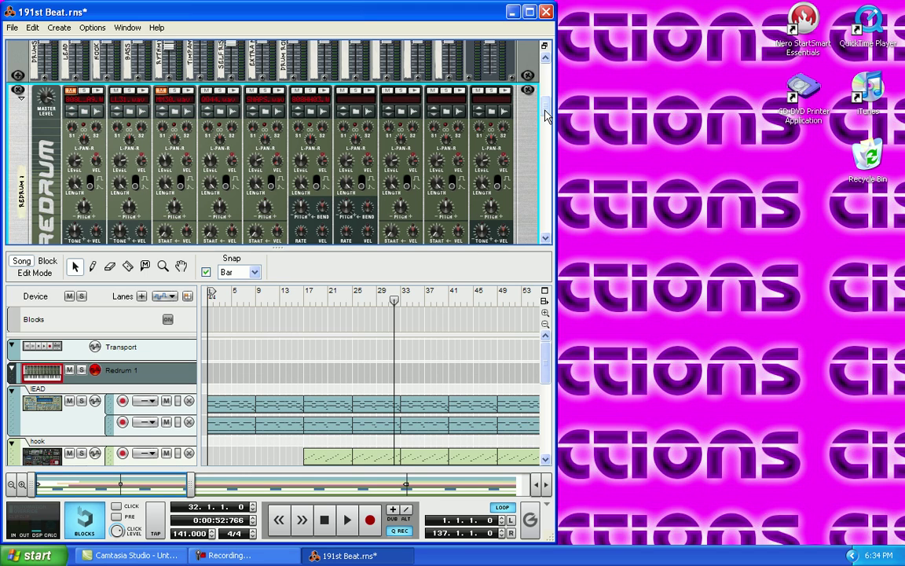
{"action": "left_click_drag", "start_coordinate": [546, 108], "coordinate": [548, 135]}
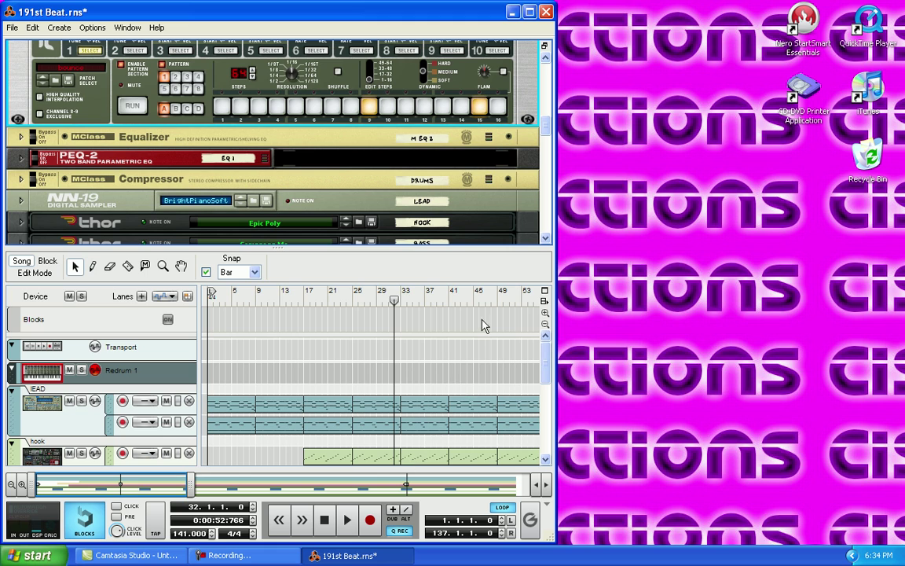
{"action": "mouse_move", "coordinate": [547, 353]}
{"action": "left_mouse_down"}
{"action": "mouse_move", "coordinate": [548, 401]}
{"action": "mouse_move", "coordinate": [548, 365]}
{"action": "left_mouse_up"}
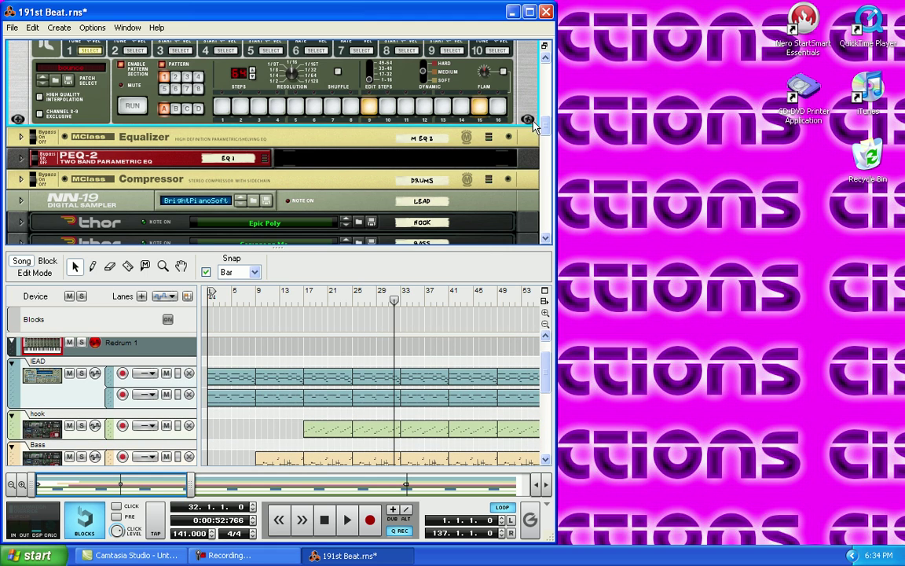
{"action": "scroll", "coordinate": [550, 144], "scroll_direction": "down", "scroll_amount": 3}
{"action": "scroll", "coordinate": [550, 144], "scroll_direction": "down", "scroll_amount": 2}
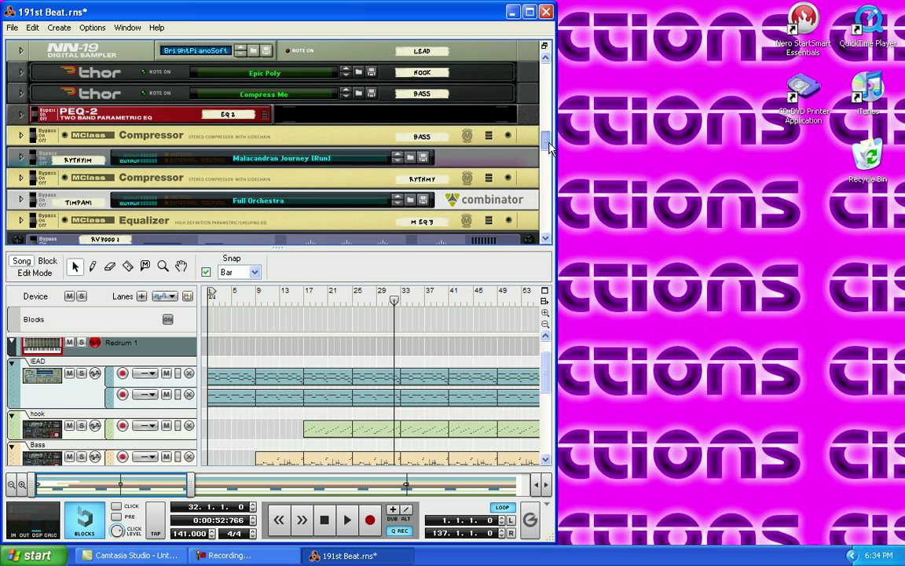
{"action": "left_click_drag", "start_coordinate": [550, 146], "coordinate": [491, 111]}
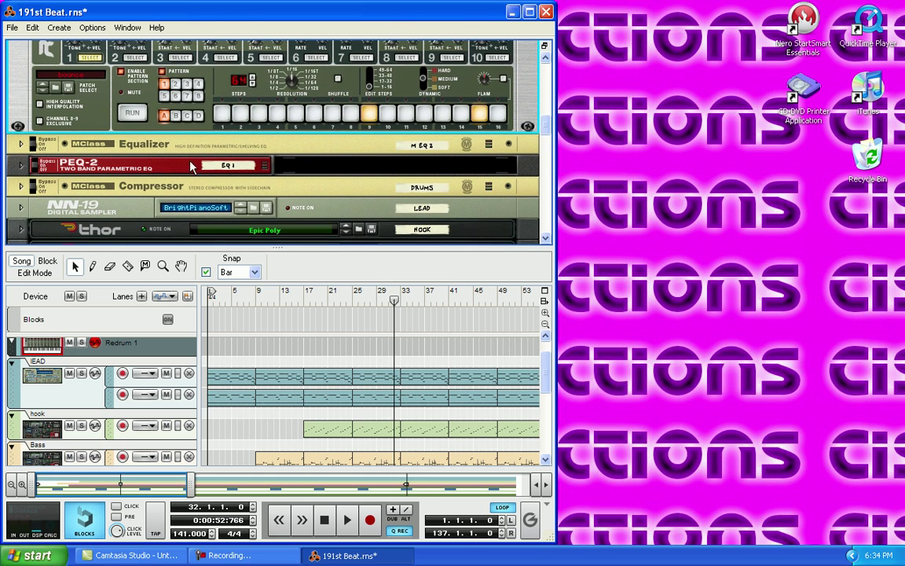
{"action": "left_click", "coordinate": [21, 184]}
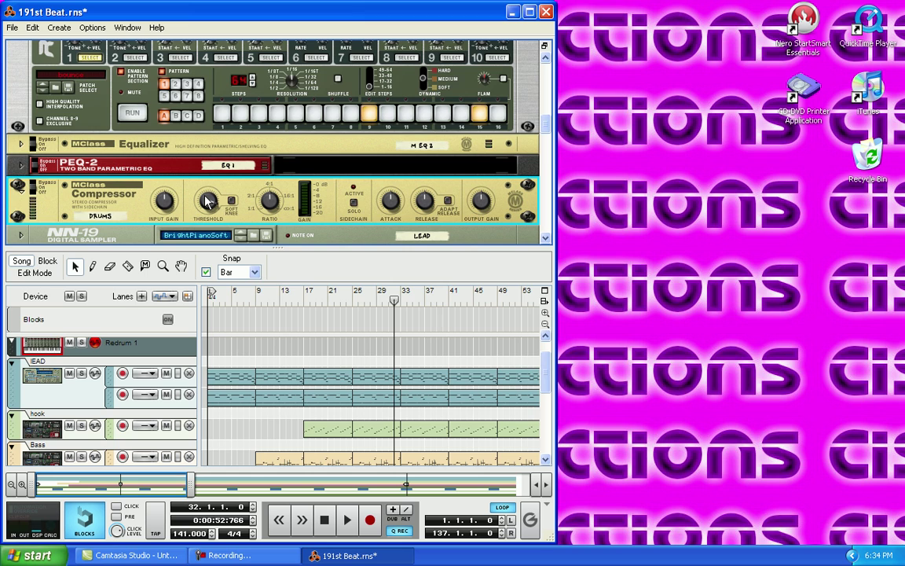
{"action": "left_click", "coordinate": [19, 184]}
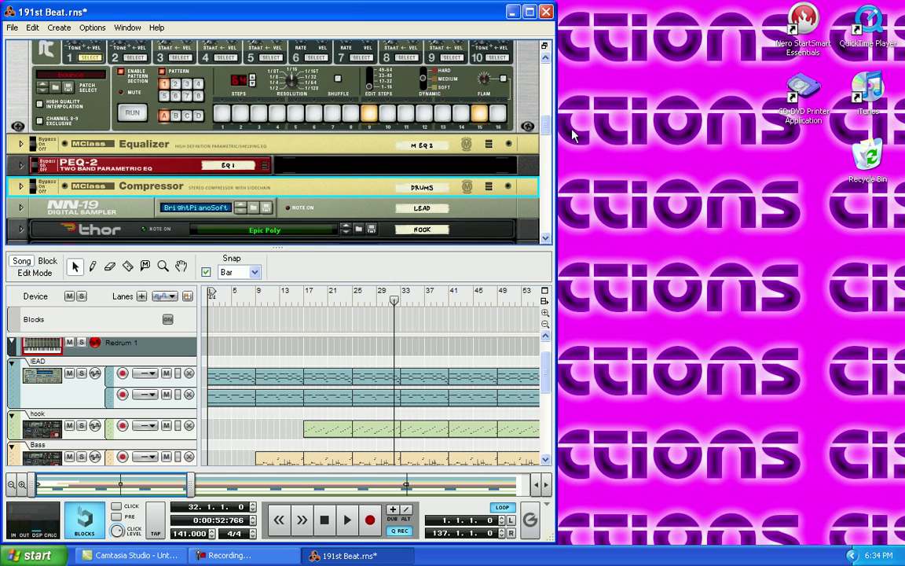
{"action": "mouse_move", "coordinate": [547, 126]}
{"action": "left_mouse_down"}
{"action": "mouse_move", "coordinate": [548, 87]}
{"action": "mouse_move", "coordinate": [548, 107]}
{"action": "left_mouse_up"}
{"action": "left_click_drag", "start_coordinate": [545, 389], "coordinate": [545, 377]}
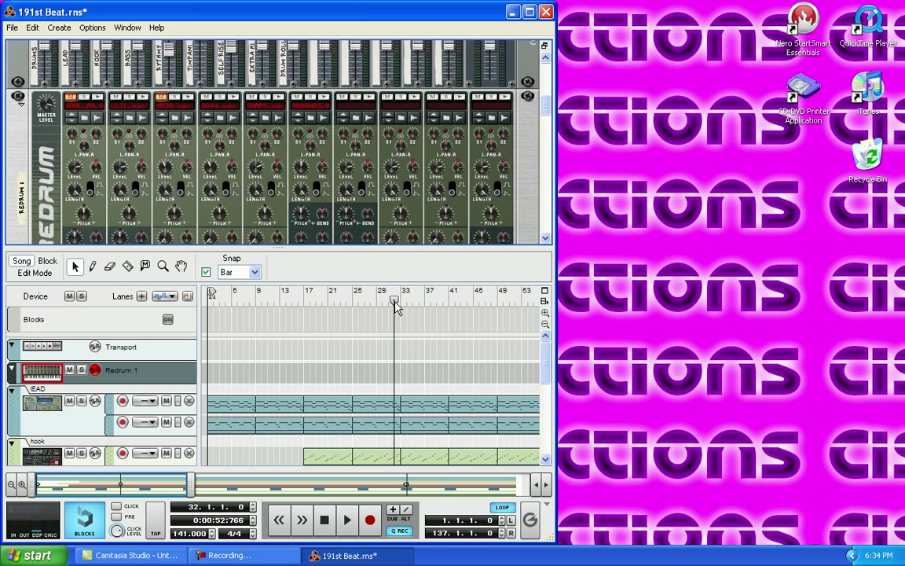
{"action": "left_click_drag", "start_coordinate": [545, 106], "coordinate": [547, 140]}
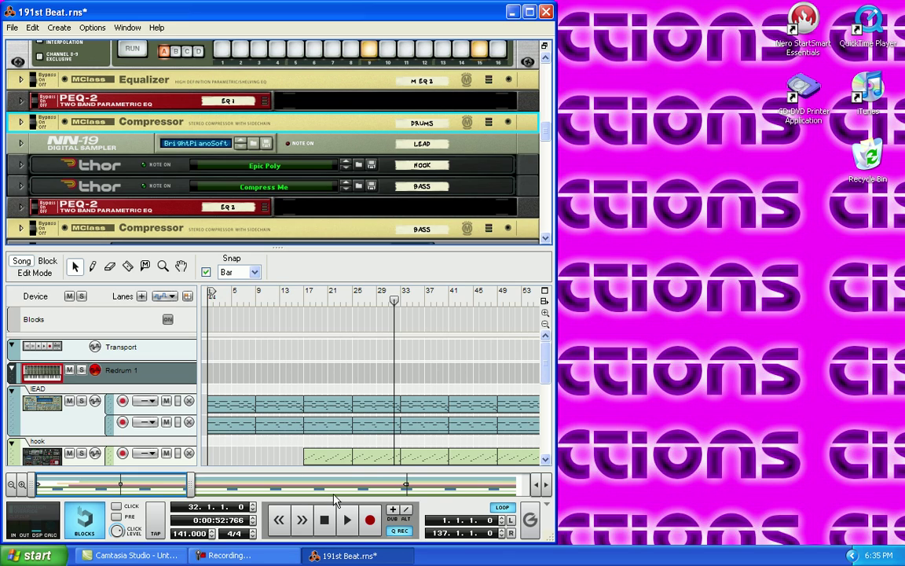
Step: Scroll to the later bars of the staggered arrangement and bring up the File menu
{"action": "left_click_drag", "start_coordinate": [179, 485], "coordinate": [198, 472]}
{"action": "scroll", "coordinate": [342, 139], "scroll_direction": "up", "scroll_amount": 5}
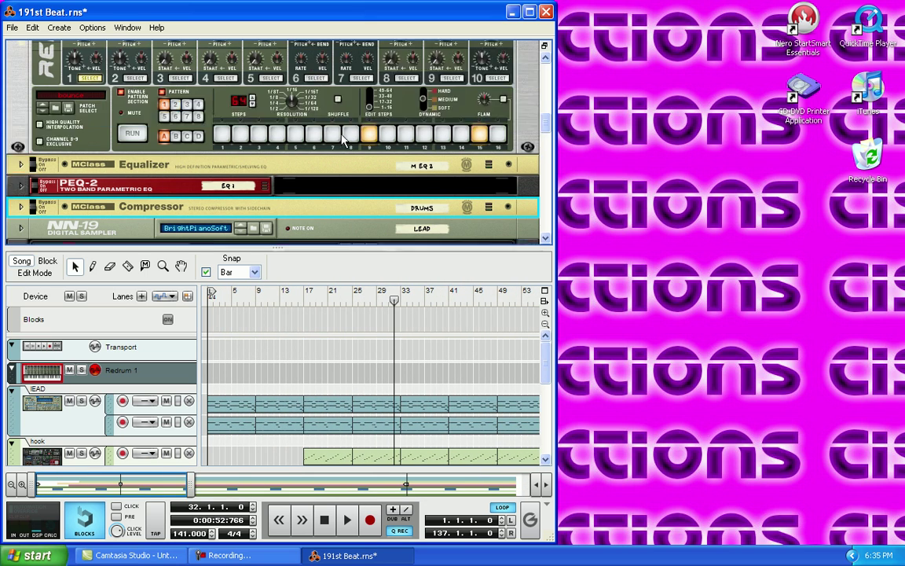
{"action": "scroll", "coordinate": [251, 128], "scroll_direction": "up", "scroll_amount": 2}
{"action": "scroll", "coordinate": [220, 130], "scroll_direction": "down", "scroll_amount": 2}
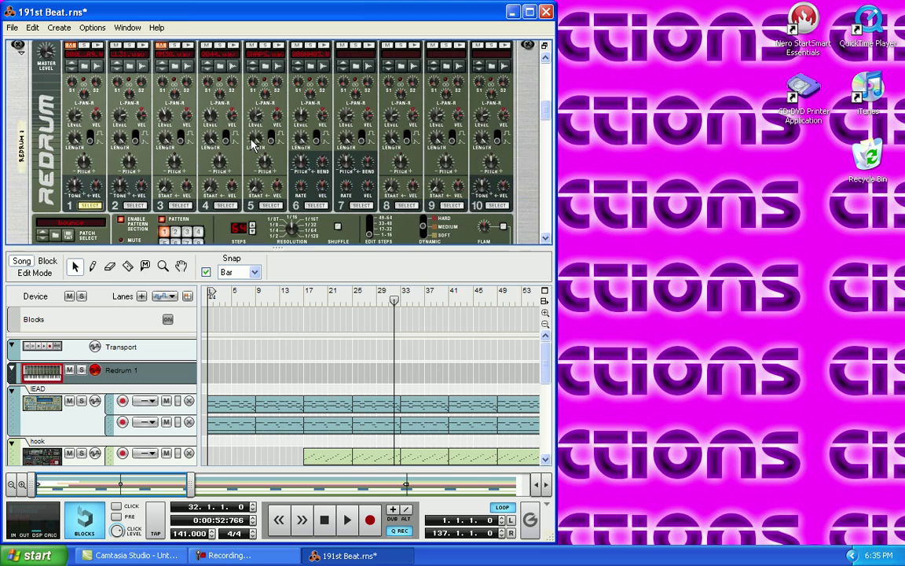
{"action": "scroll", "coordinate": [144, 212], "scroll_direction": "down", "scroll_amount": 1}
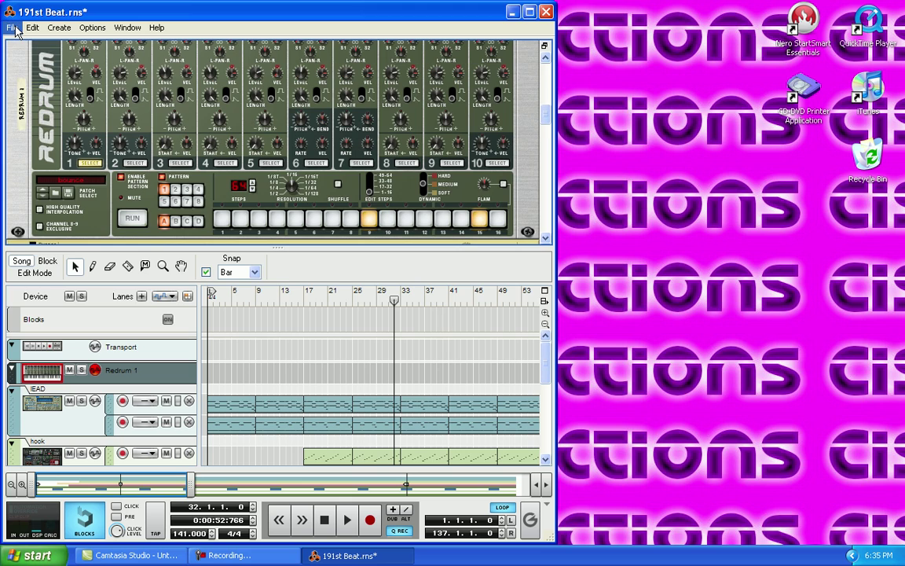
{"action": "left_click", "coordinate": [13, 28]}
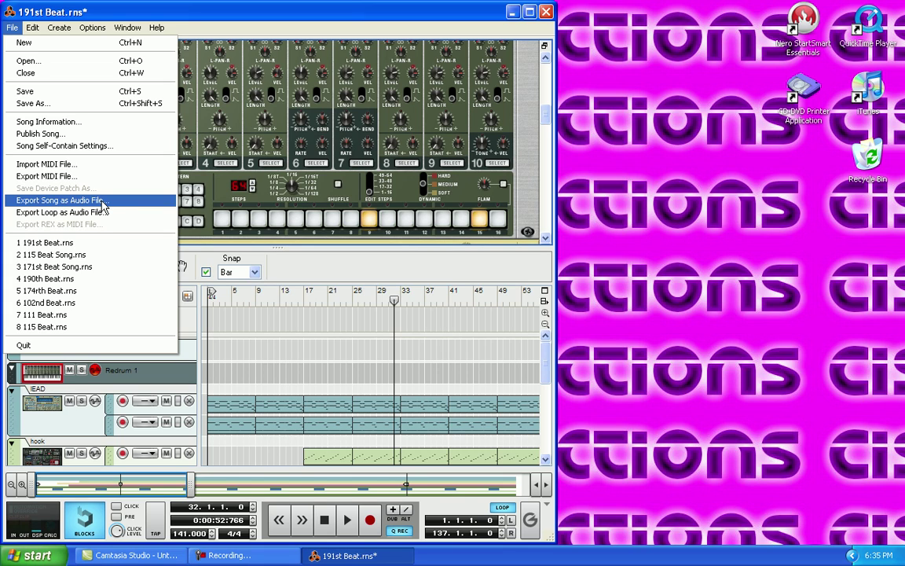
Step: Save the song as '191st Beat Song' by appending 'Song' to the file name
{"action": "left_click", "coordinate": [83, 111]}
{"action": "left_click", "coordinate": [305, 420]}
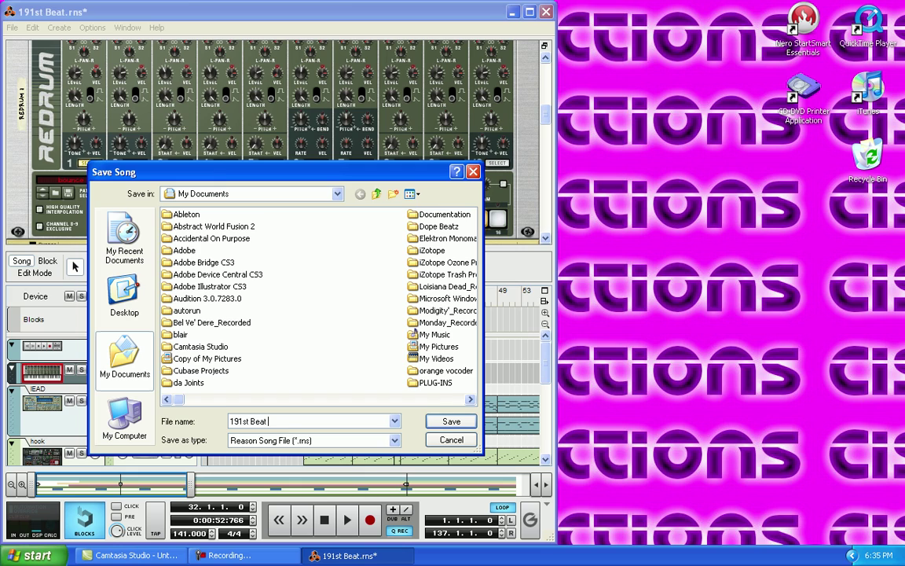
{"action": "type", "text": "Song"}
{"action": "left_click", "coordinate": [469, 422]}
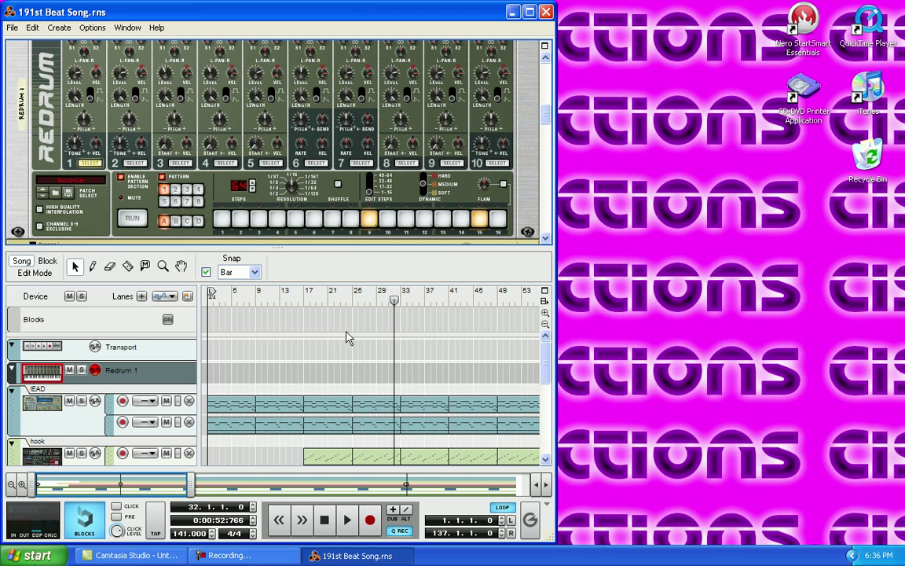
Step: Scroll the rack and sequencer to check the saved 191st Beat Song arrangement
{"action": "left_click", "coordinate": [549, 132]}
{"action": "left_click_drag", "start_coordinate": [550, 132], "coordinate": [553, 176]}
{"action": "scroll", "coordinate": [553, 176], "scroll_direction": "up", "scroll_amount": 2}
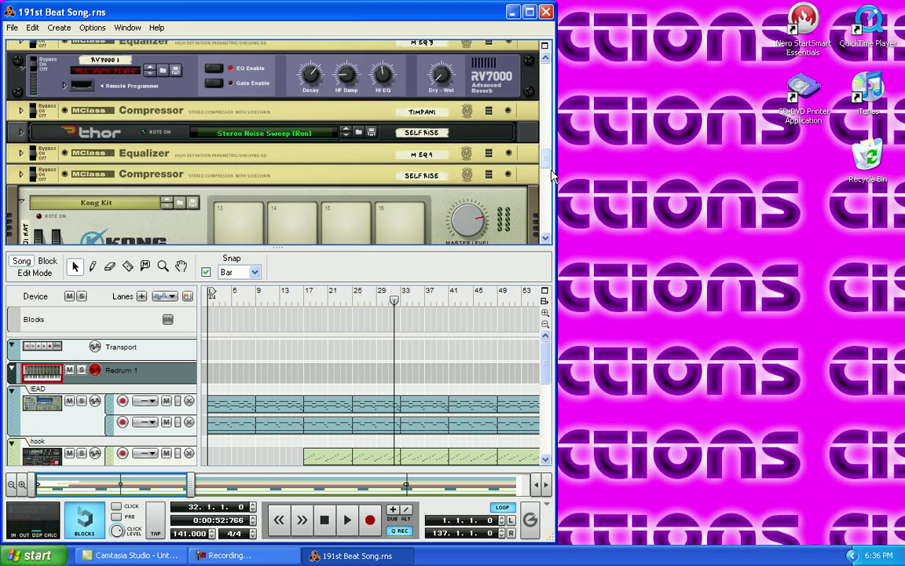
{"action": "scroll", "coordinate": [552, 176], "scroll_direction": "up", "scroll_amount": 2}
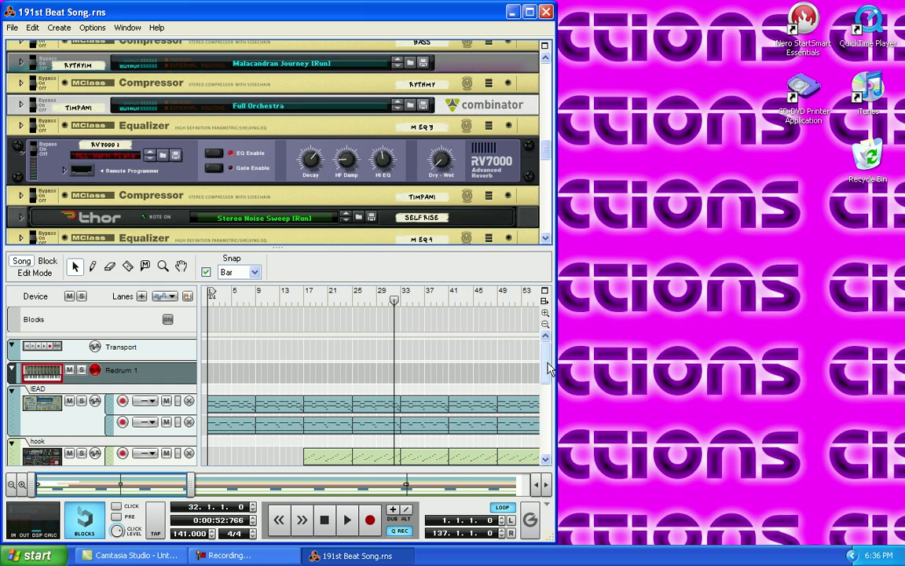
{"action": "scroll", "coordinate": [469, 373], "scroll_direction": "down", "scroll_amount": 10}
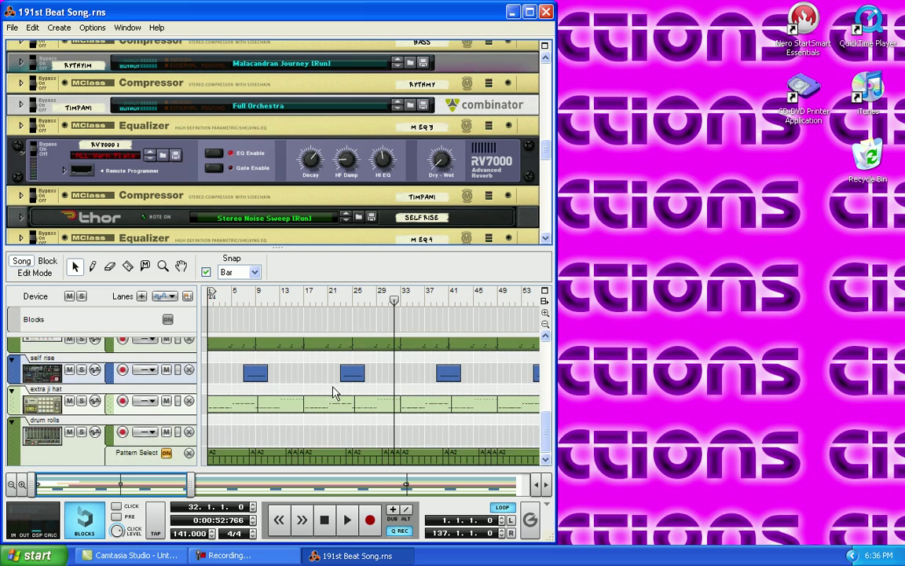
{"action": "scroll", "coordinate": [334, 385], "scroll_direction": "up", "scroll_amount": 5}
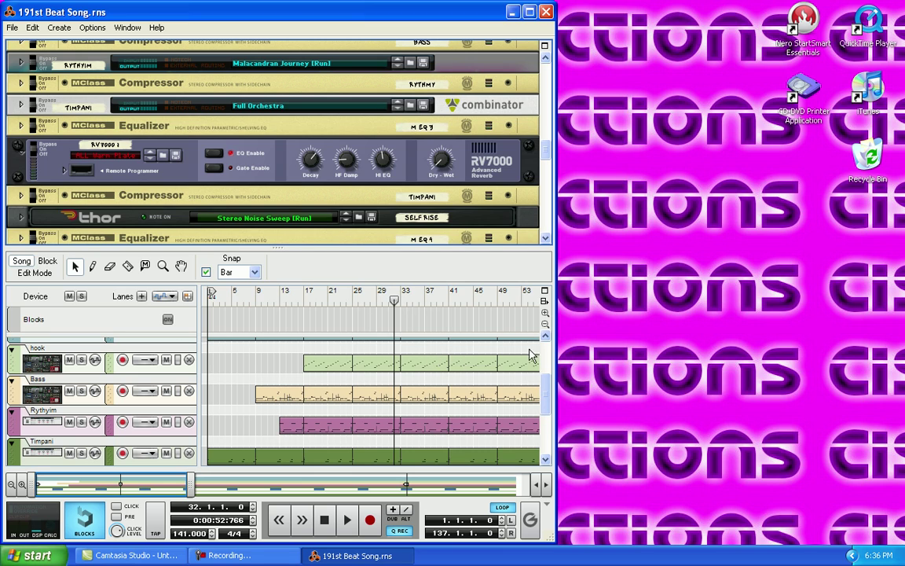
{"action": "scroll", "coordinate": [491, 329], "scroll_direction": "up", "scroll_amount": 4}
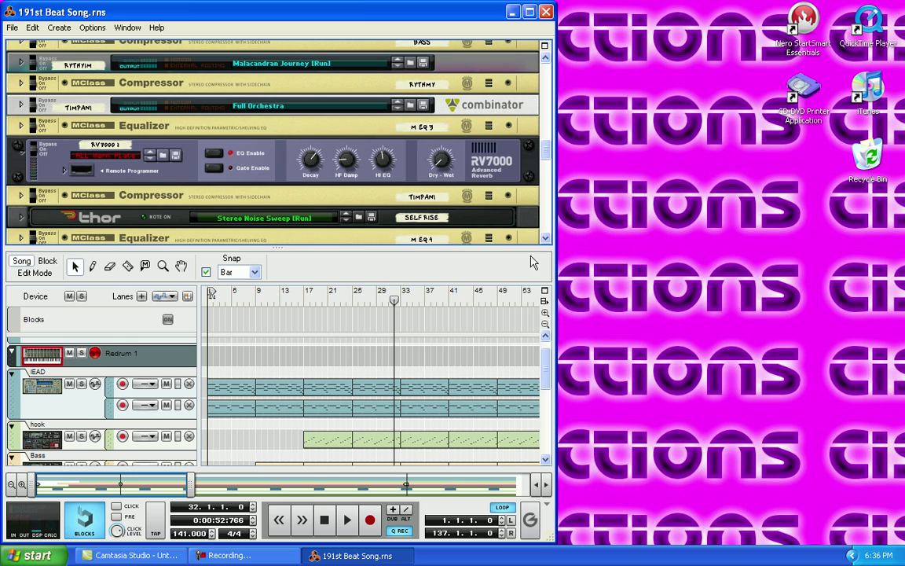
Step: Reopen the recent file '191st Beat.rns' and scroll through its 32-bar tracks and rack
{"action": "left_click", "coordinate": [15, 27]}
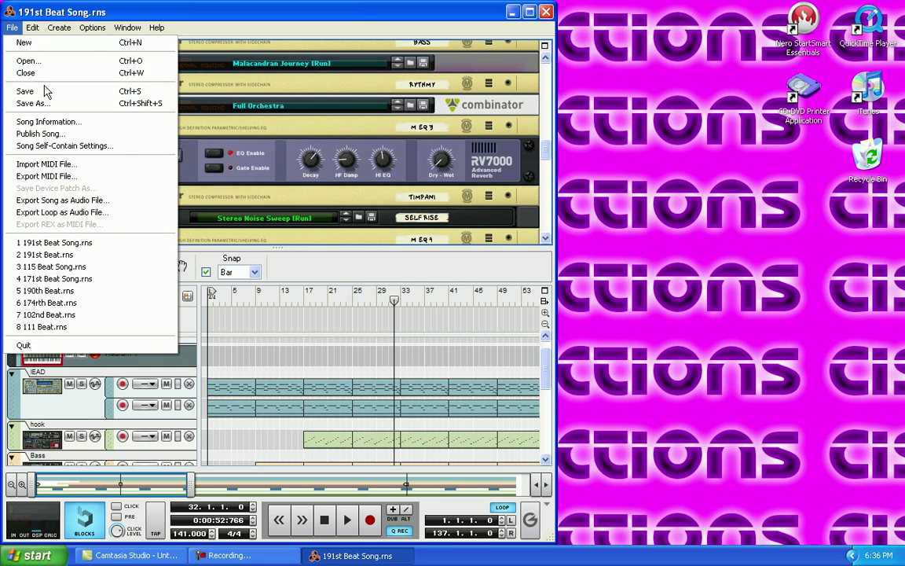
{"action": "left_click", "coordinate": [123, 256]}
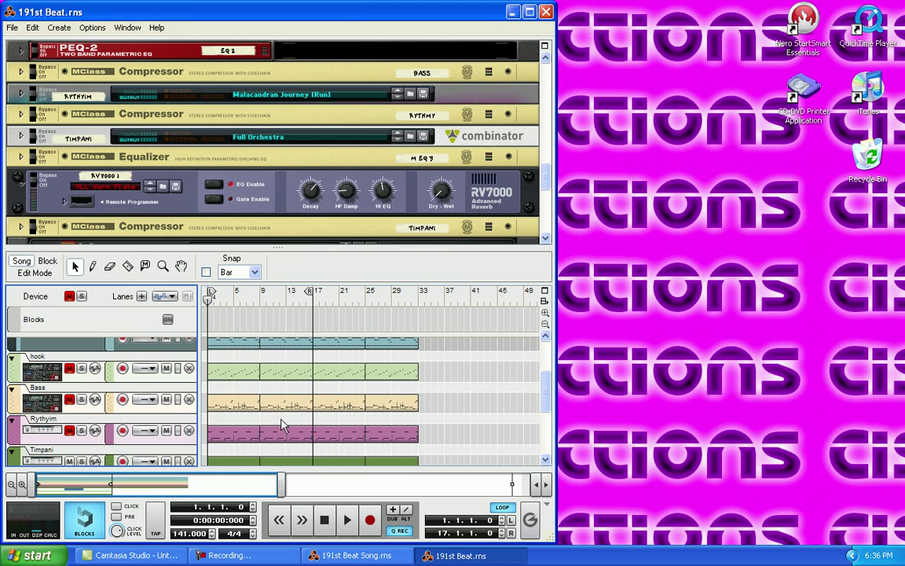
{"action": "scroll", "coordinate": [355, 385], "scroll_direction": "up", "scroll_amount": 3}
{"action": "scroll", "coordinate": [355, 385], "scroll_direction": "down", "scroll_amount": 5}
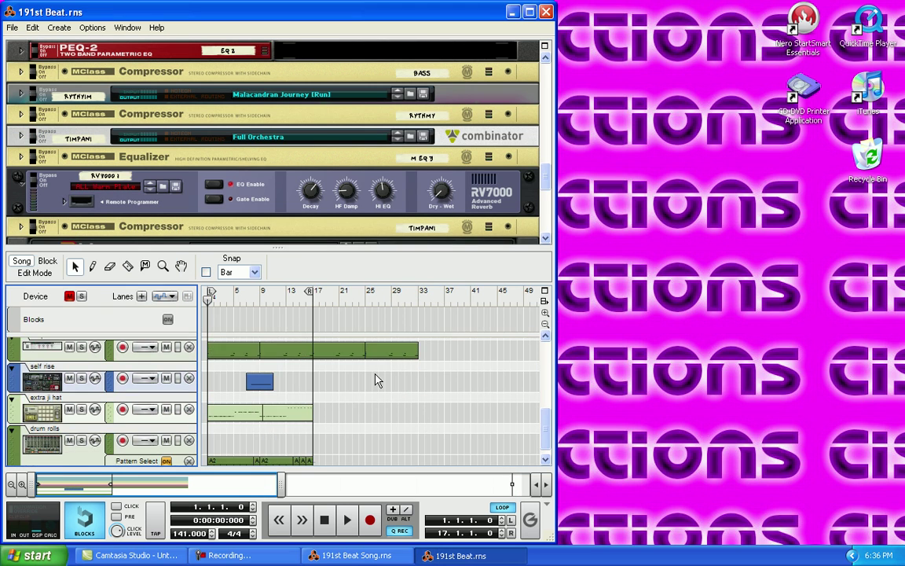
{"action": "scroll", "coordinate": [375, 380], "scroll_direction": "up", "scroll_amount": 3}
{"action": "scroll", "coordinate": [378, 381], "scroll_direction": "up", "scroll_amount": 2}
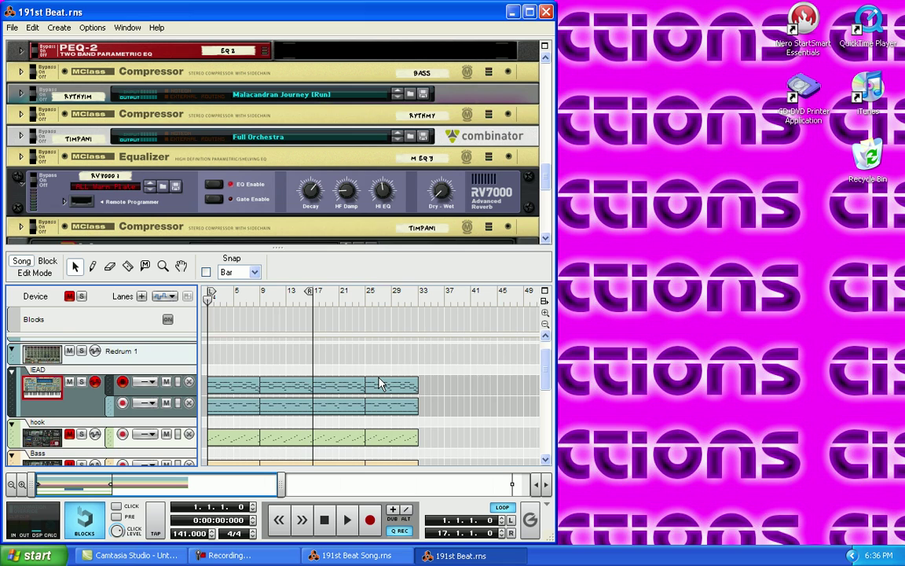
{"action": "scroll", "coordinate": [354, 393], "scroll_direction": "down", "scroll_amount": 1}
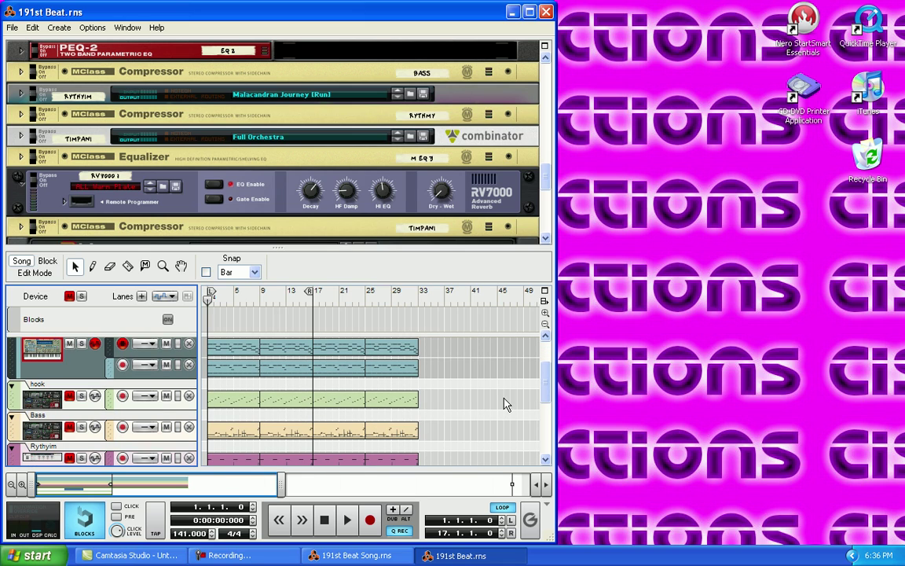
{"action": "scroll", "coordinate": [385, 117], "scroll_direction": "up", "scroll_amount": 4}
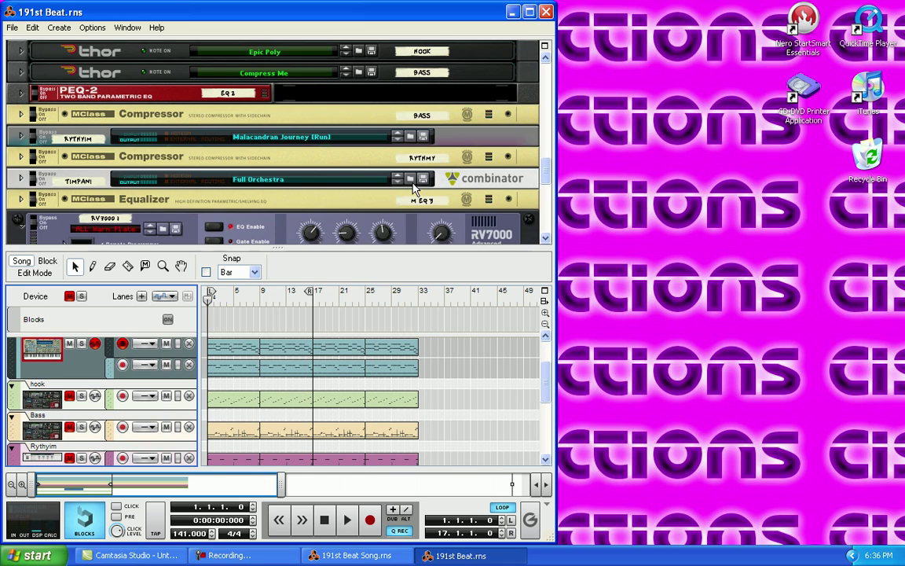
{"action": "scroll", "coordinate": [385, 132], "scroll_direction": "up", "scroll_amount": 1}
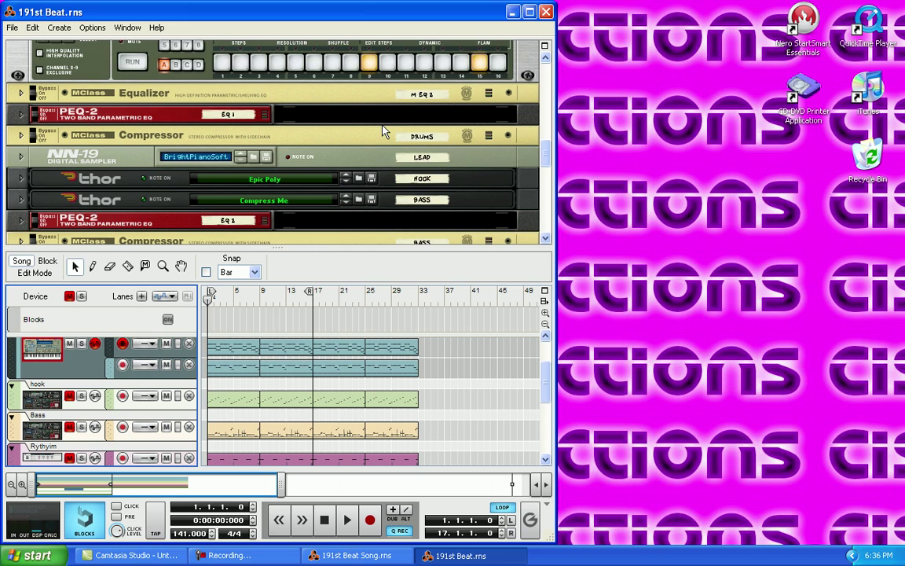